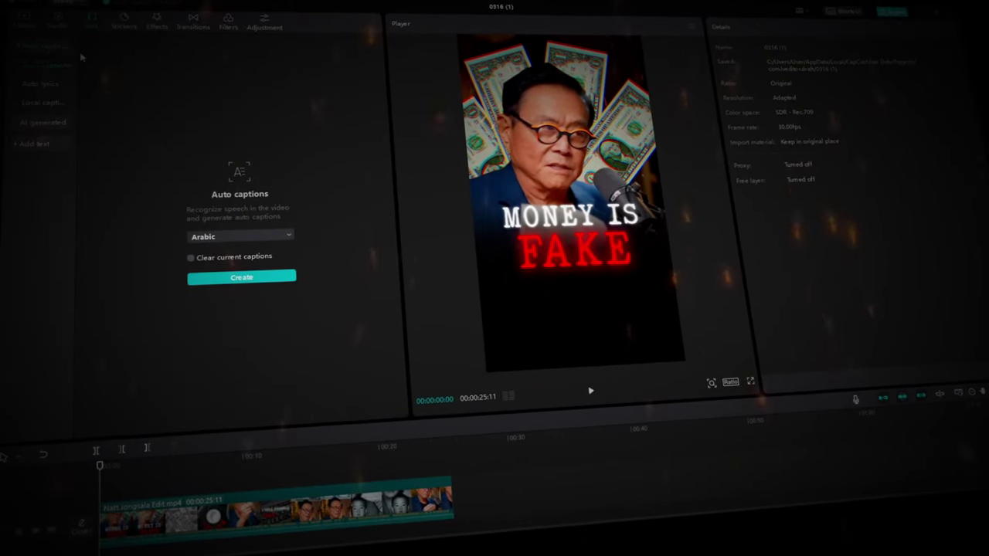
Choose English in the caption language list and start auto-caption generation in CapCut
left_click(225, 236)
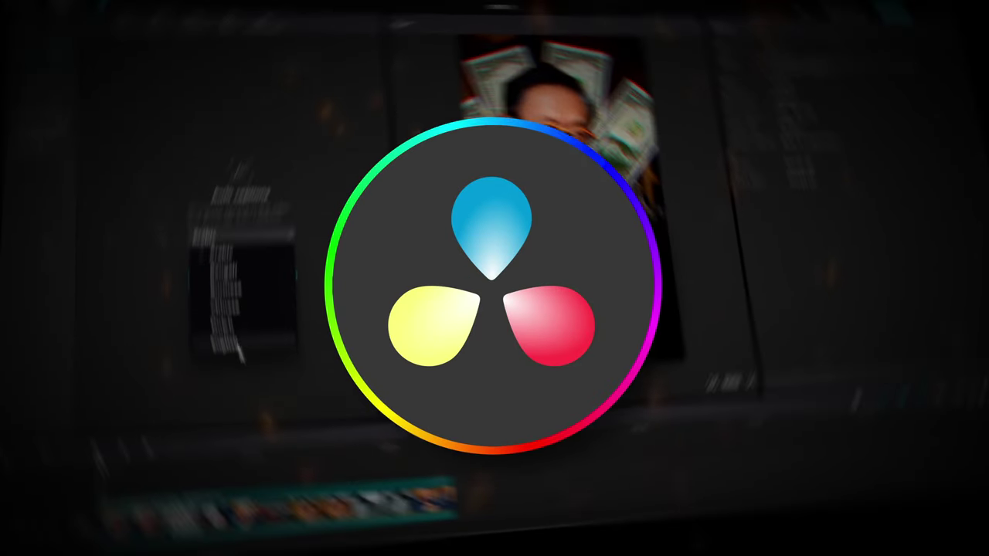
left_click(232, 280)
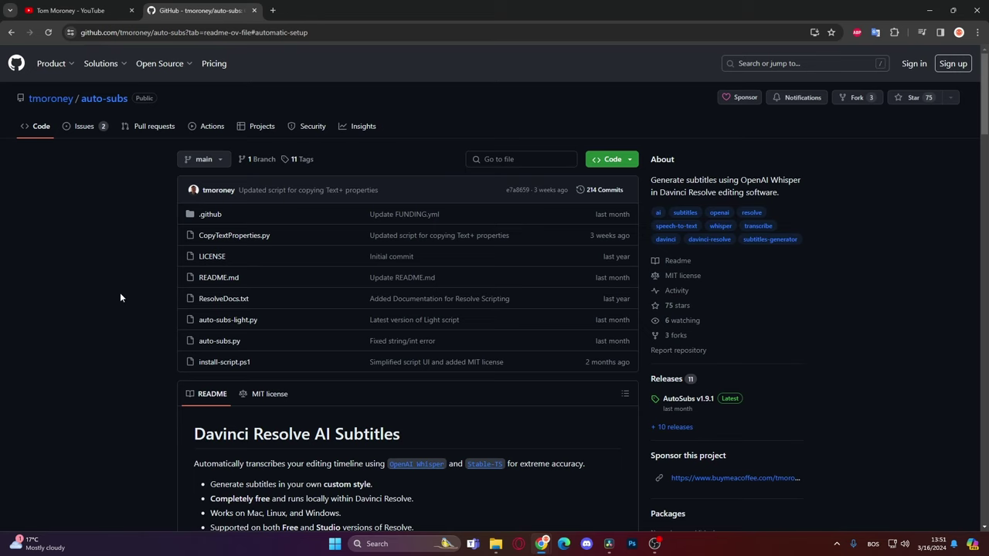
Scroll down through the auto-subs README on GitHub
scroll(131, 332, "down", 4)
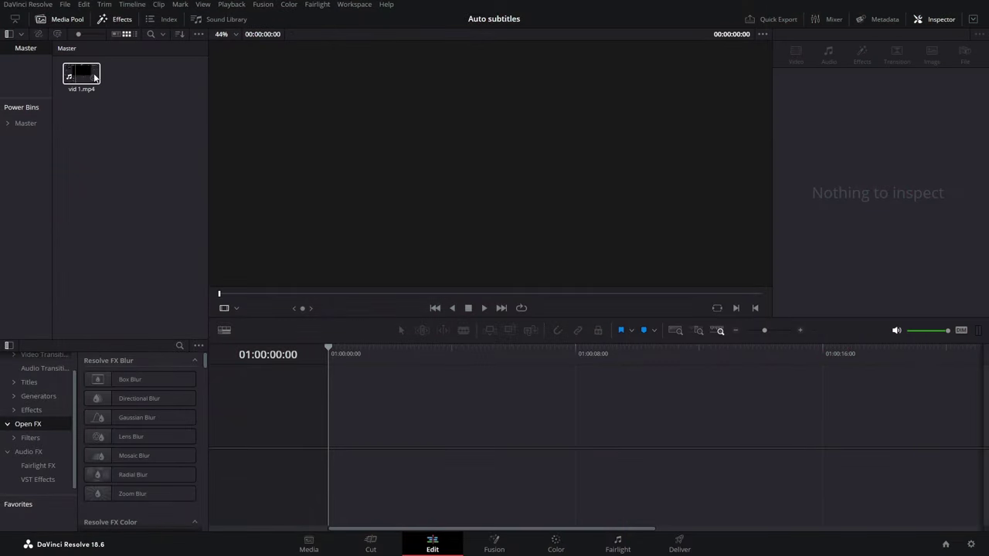
Build Timeline 1 from vid 1.mp4, preview it briefly, and select the Video 1 clip
left_click_drag(81, 73, 331, 434)
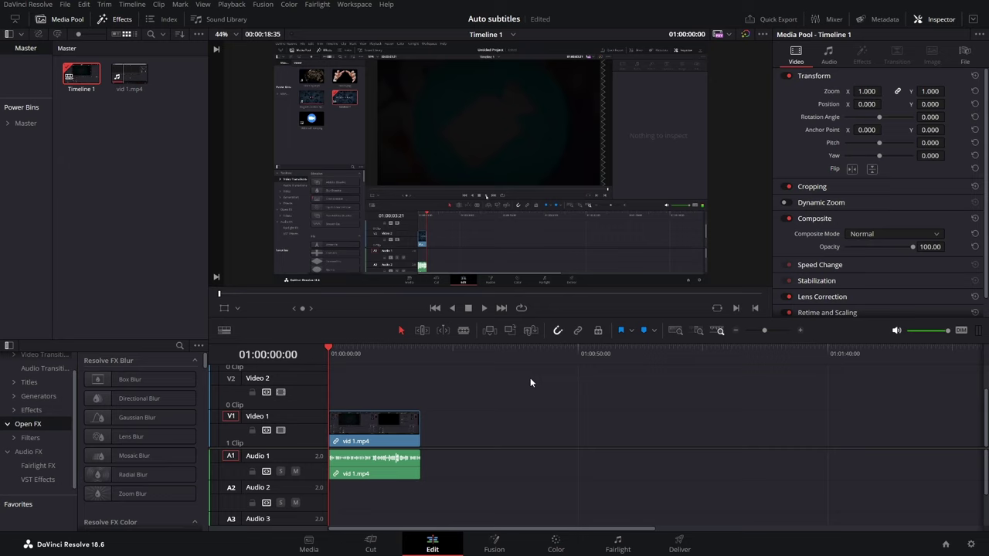
left_click(484, 308)
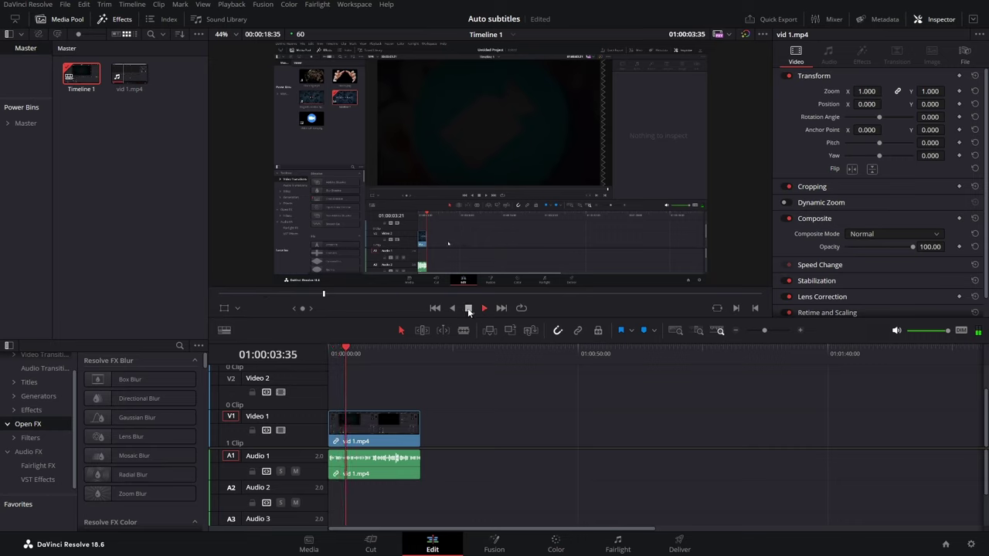
left_click(469, 308)
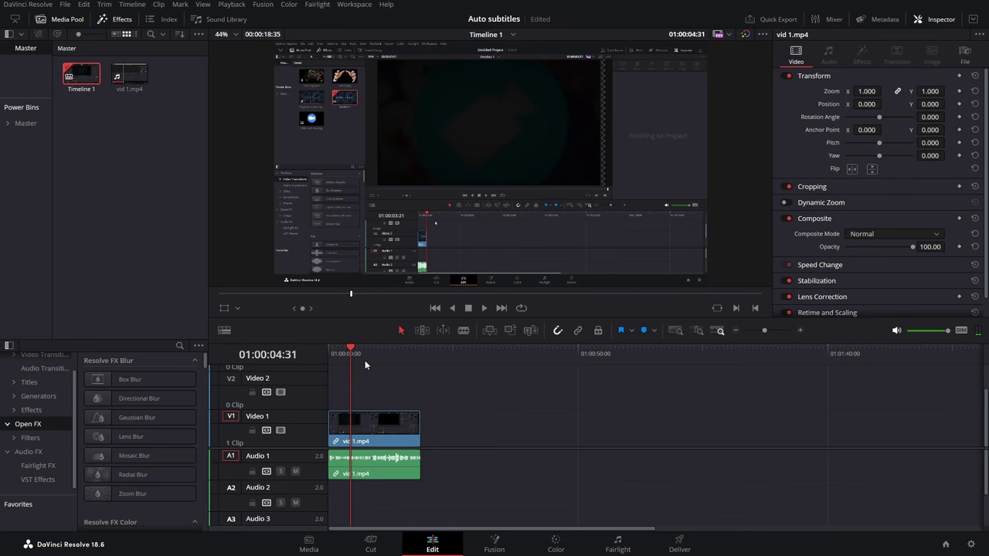
left_click(374, 424)
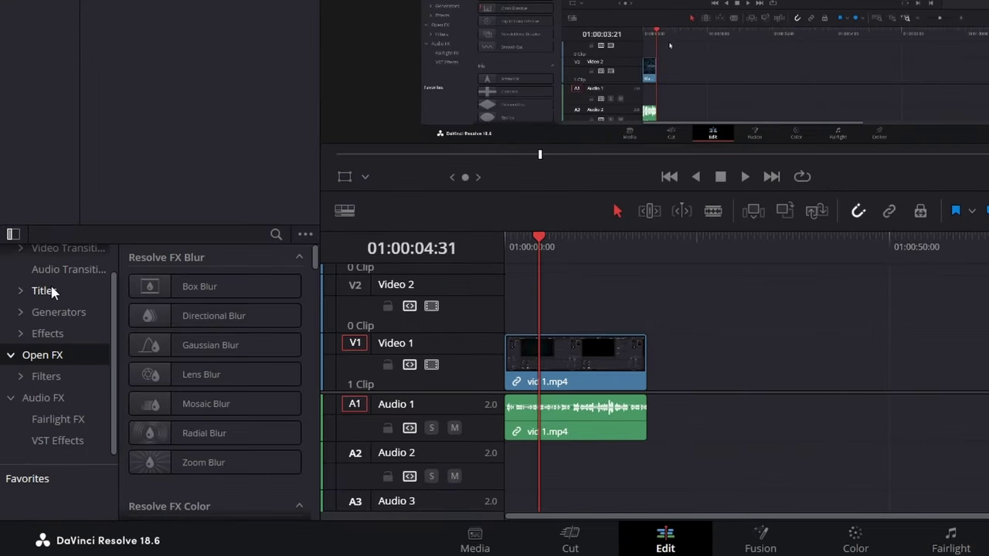
Place a Text+ title on Video 2 at the timeline start and select it
left_click(44, 291)
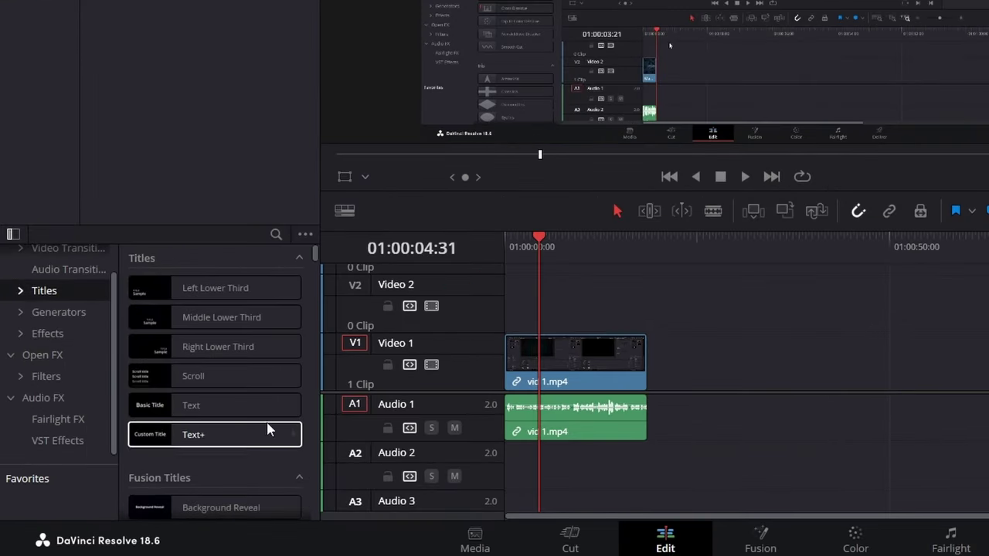
left_click_drag(190, 432, 508, 312)
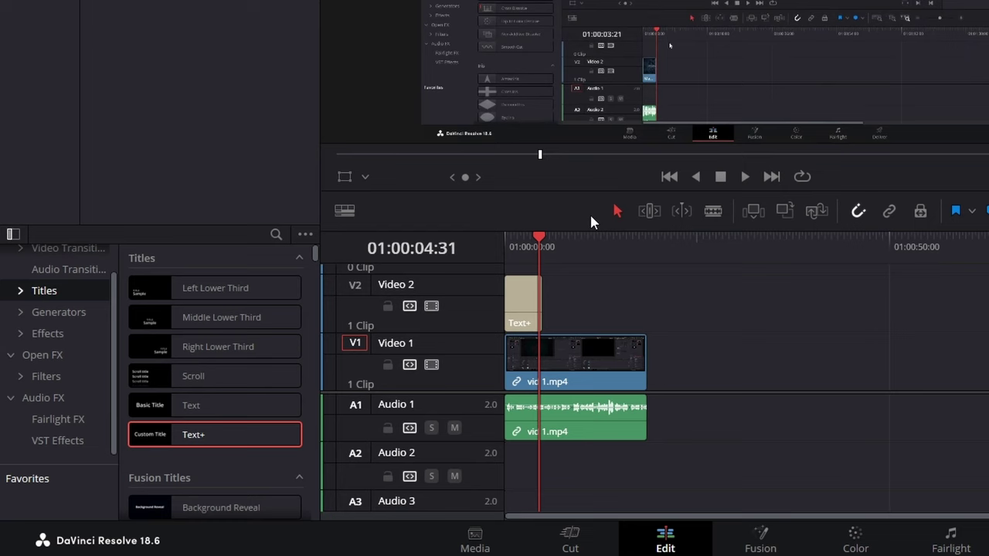
left_click(541, 243)
mouse_move(537, 240)
left_mouse_down()
mouse_move(511, 245)
mouse_move(532, 246)
left_mouse_up()
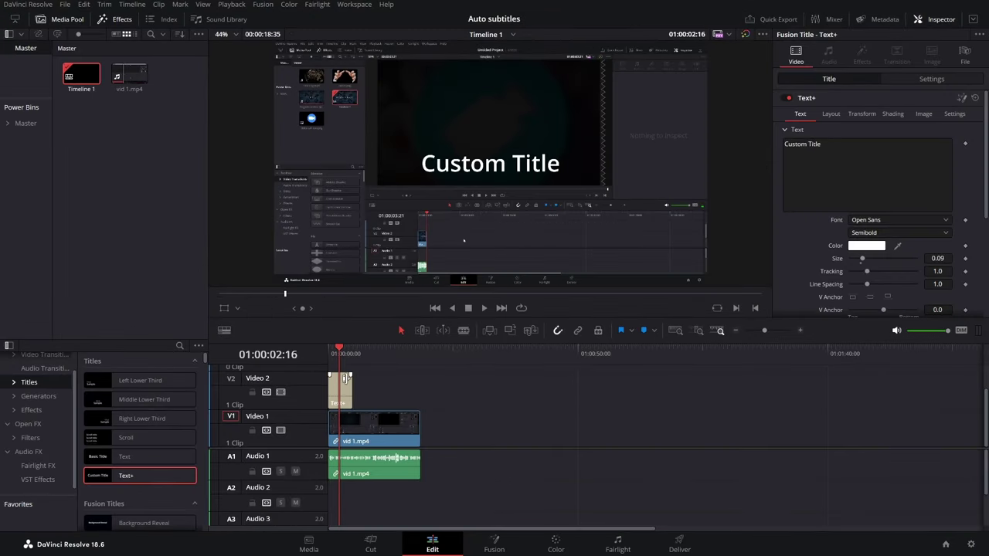
left_click(345, 379)
Set the title font to Montserrat, Black Italic
left_click(891, 219)
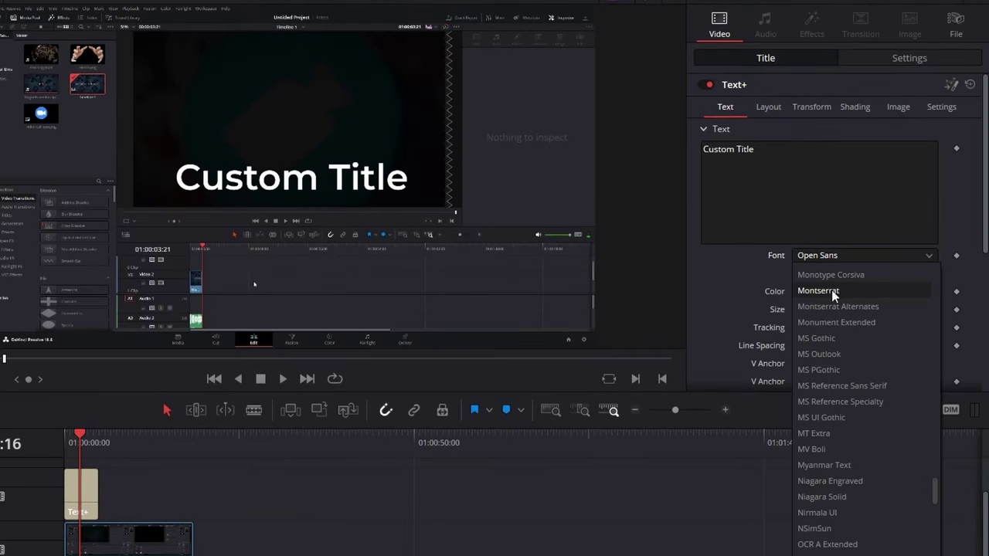
left_click(831, 290)
left_click(842, 274)
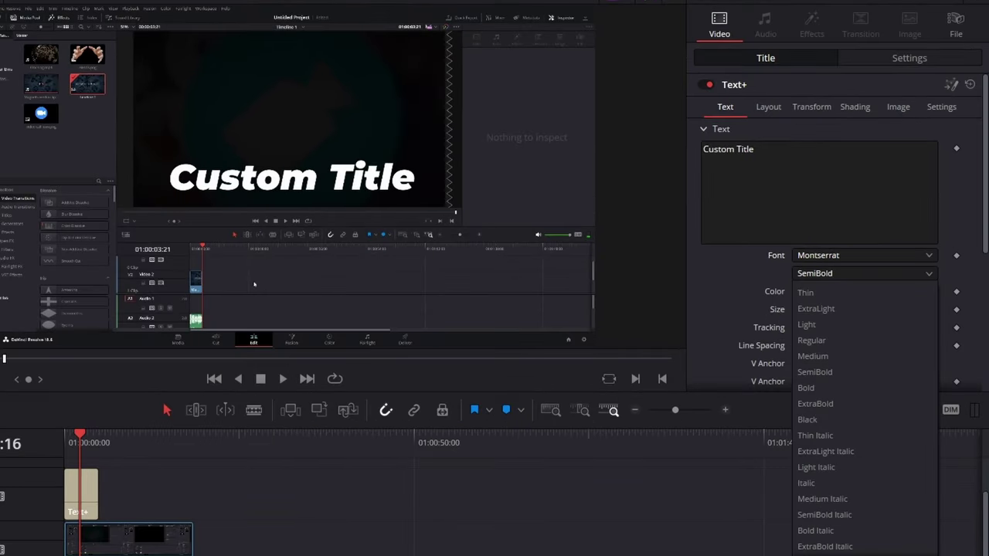
left_click(820, 553)
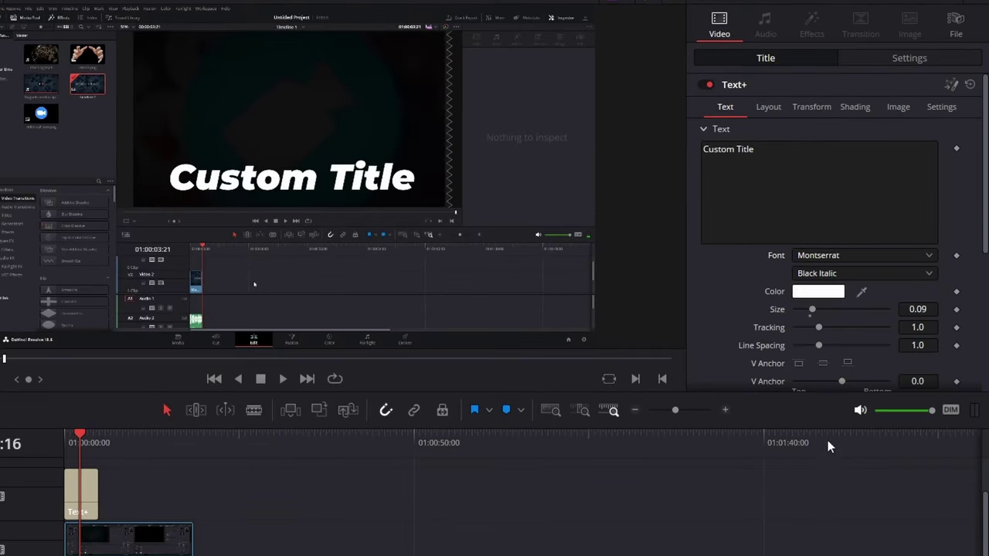
Enable shading element 2 as a thick black outline, thickness 0.1
left_click(854, 108)
left_click(826, 148)
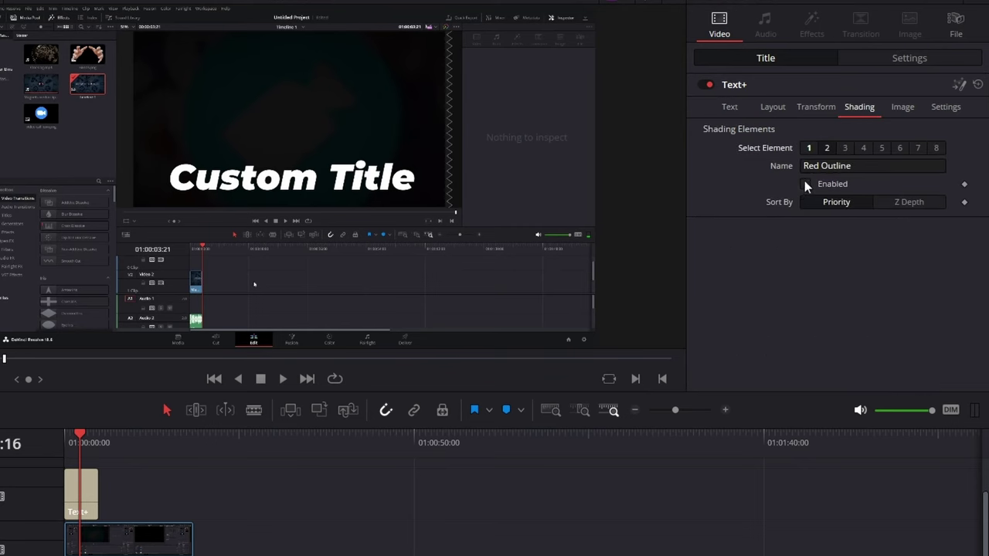
left_click(806, 185)
left_click_drag(822, 299, 896, 299)
scroll(837, 296, "down", 2)
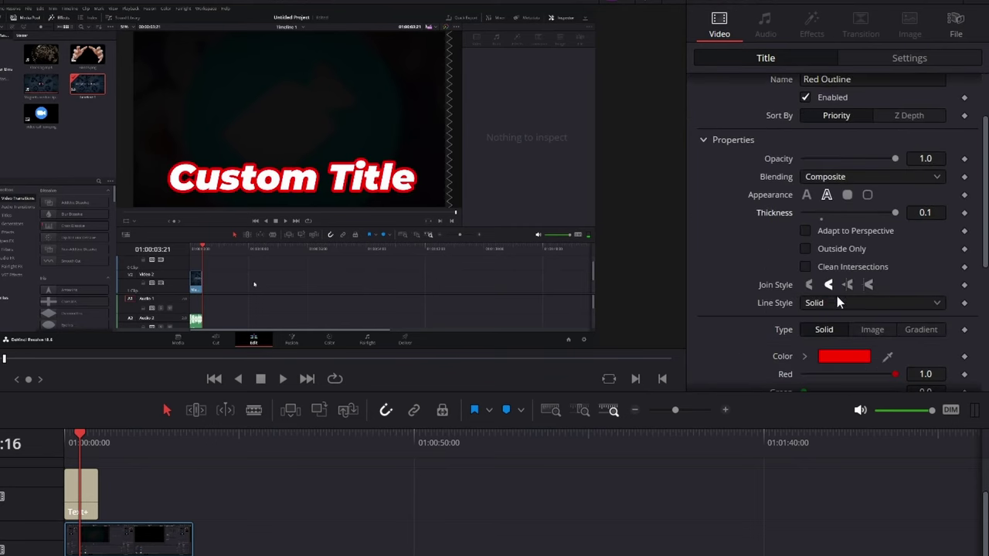
left_click(844, 357)
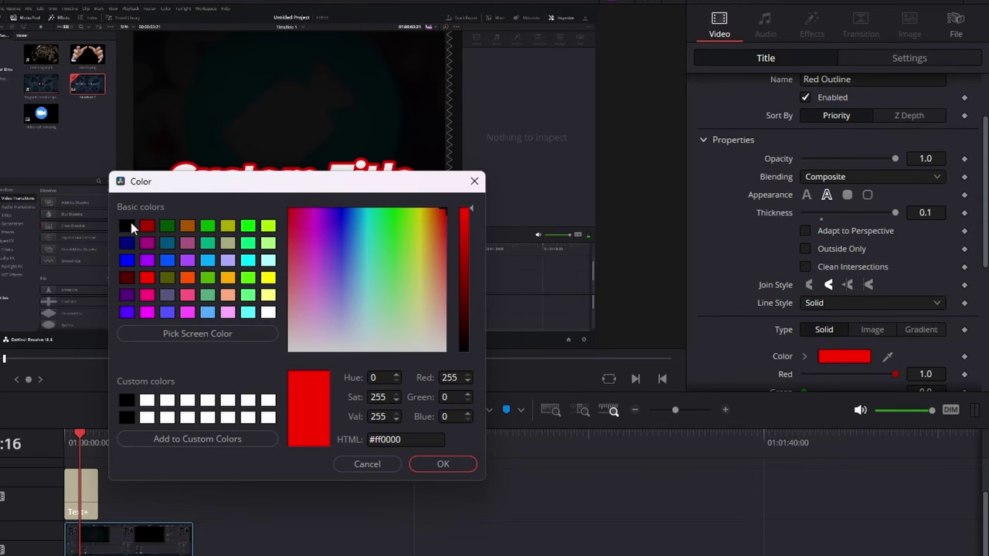
left_click(128, 224)
left_click(445, 464)
scroll(867, 126, "up", 2)
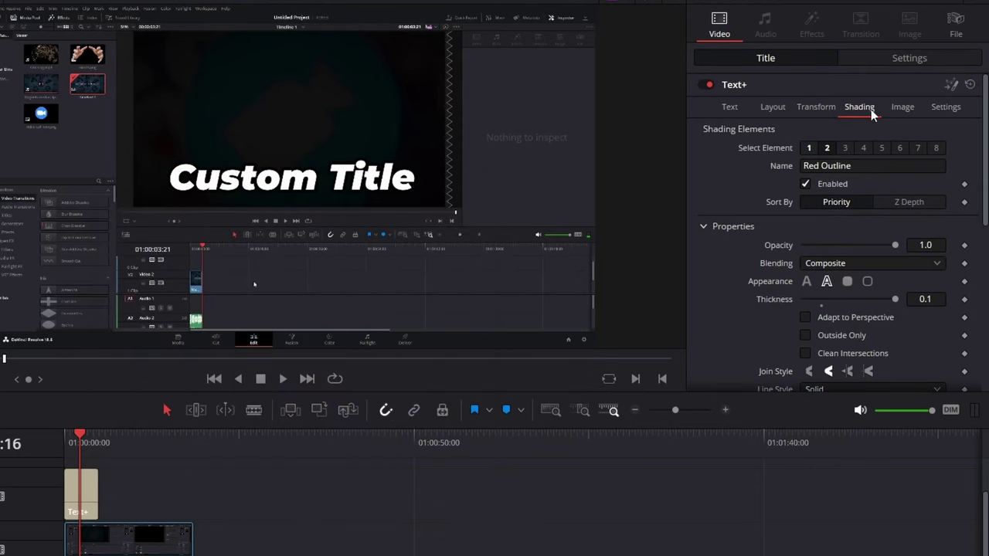
left_click(844, 147)
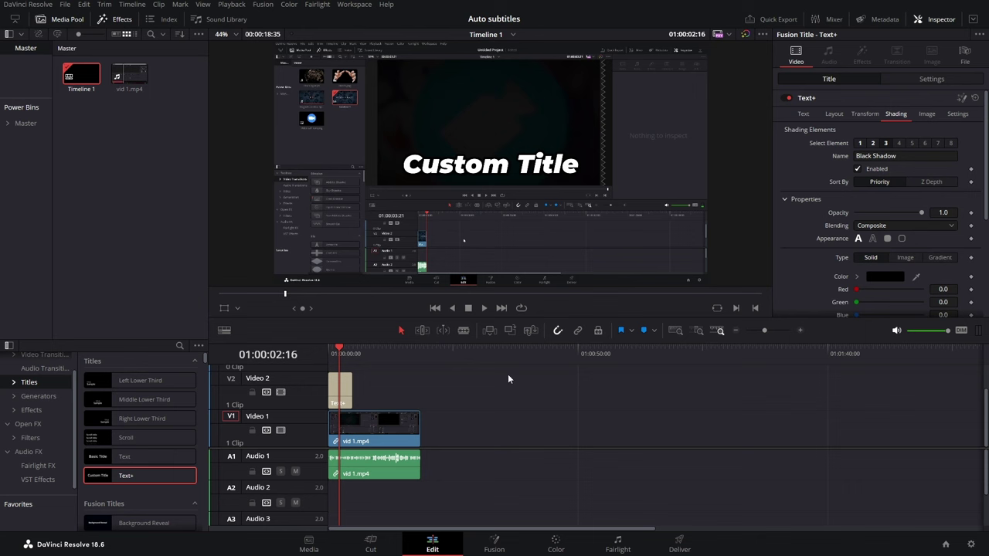
left_click(345, 391)
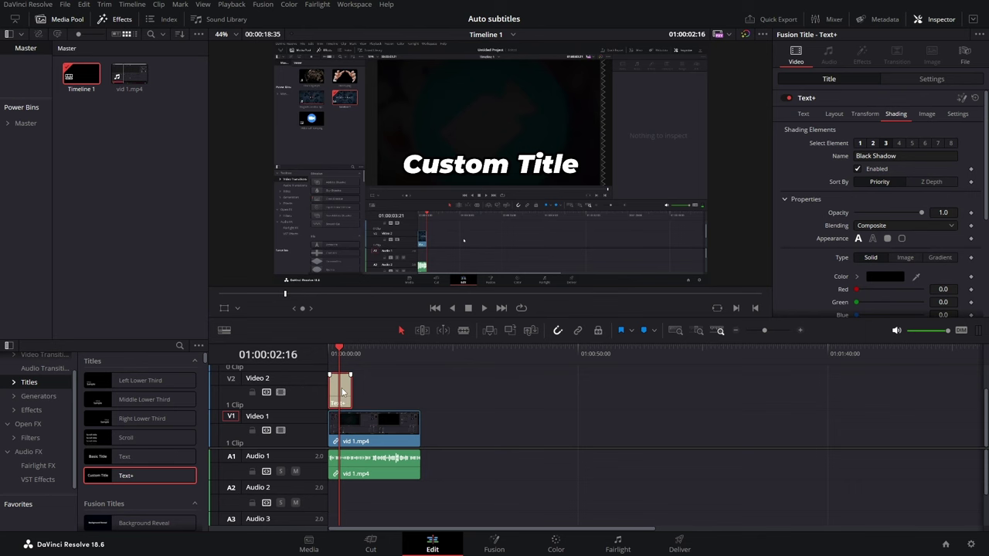
Enlarge the title to size 0.122 and lower it to Position Y -449
left_click(804, 114)
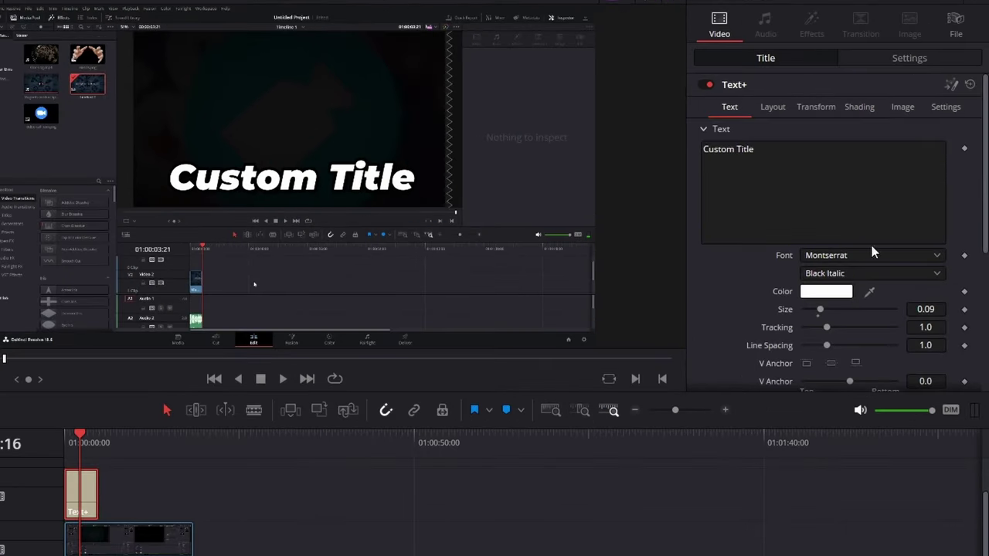
left_click_drag(819, 309, 825, 309)
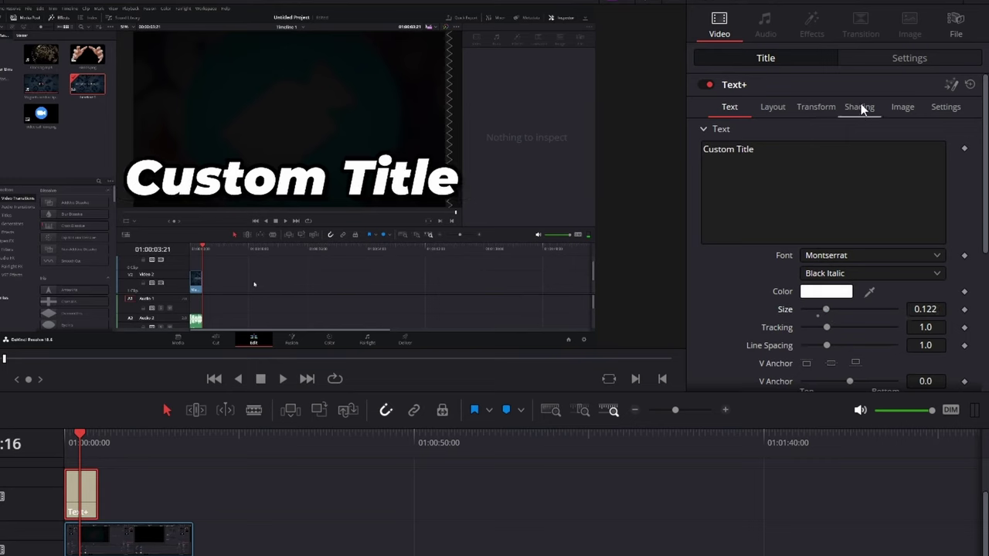
left_click(899, 61)
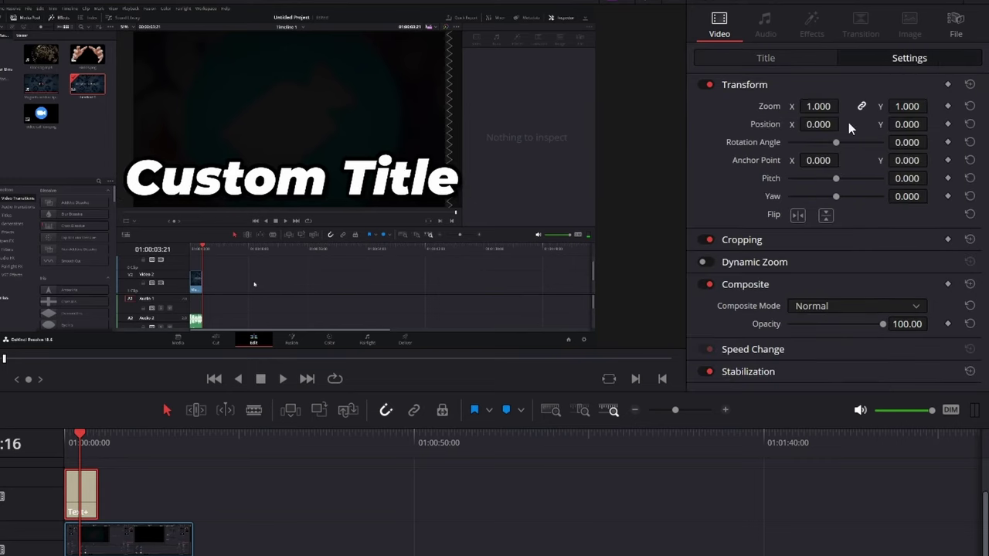
left_click_drag(923, 124, 936, 124)
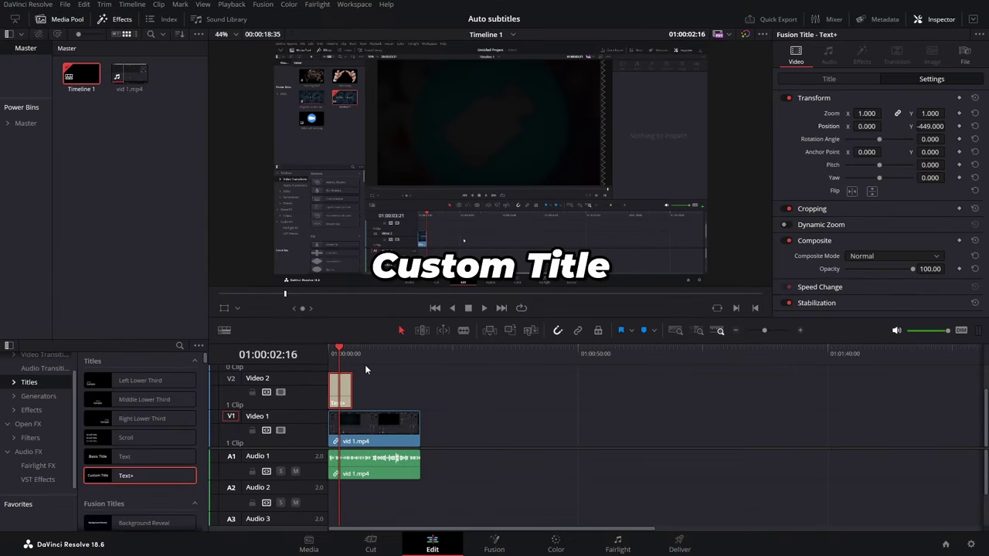
key("Home")
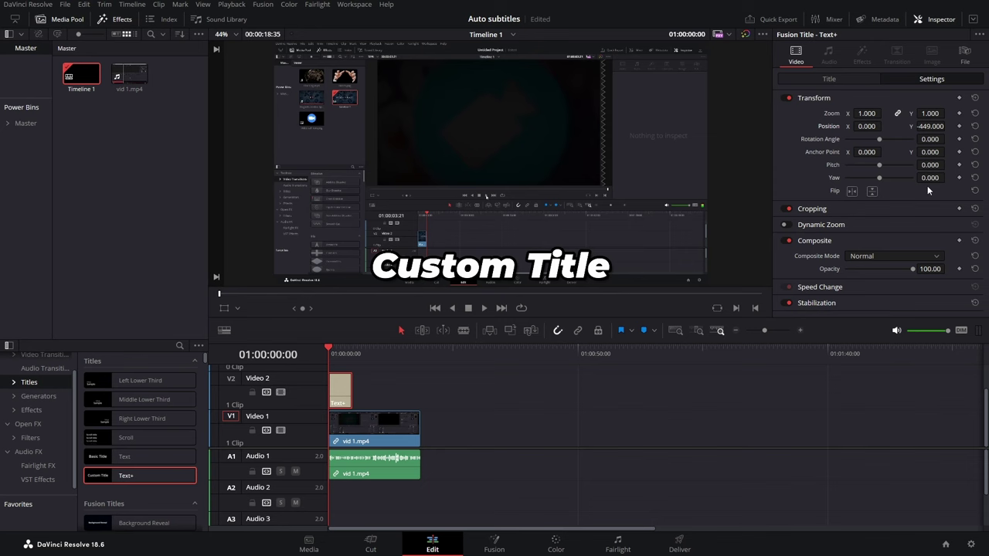
Keyframe the title zoom at 0.8 on frame 0, then 1.1, then 1.0
left_click(959, 113)
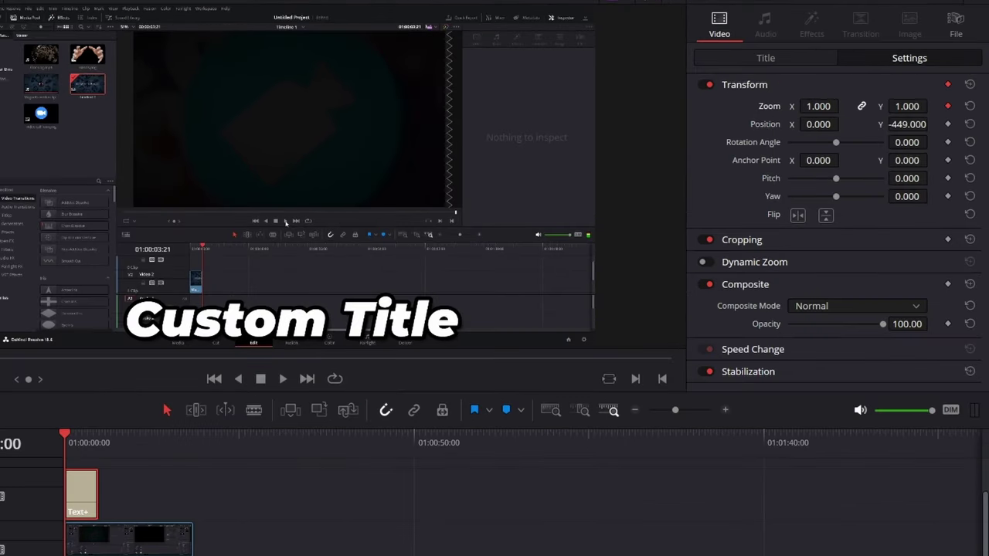
left_click(819, 106)
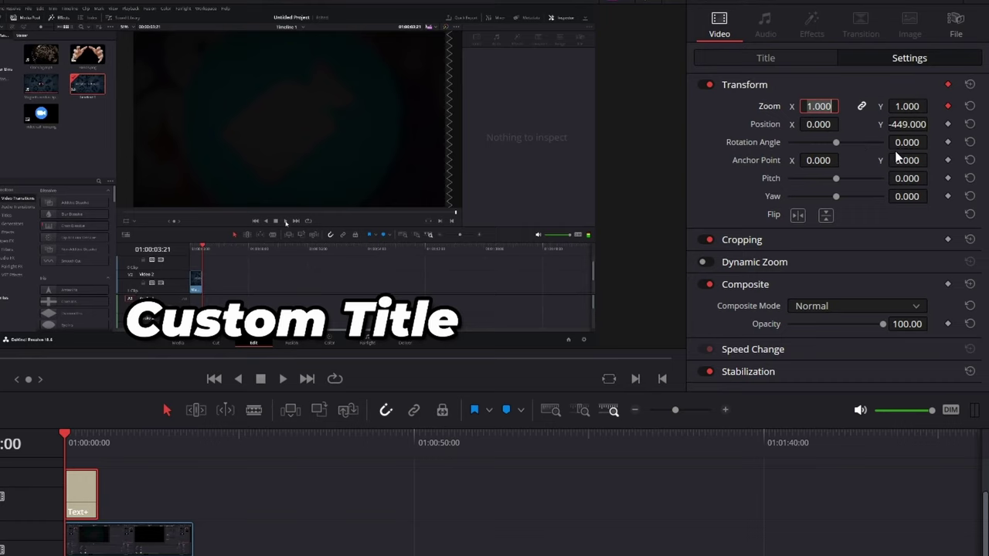
type("0.8")
key("Return")
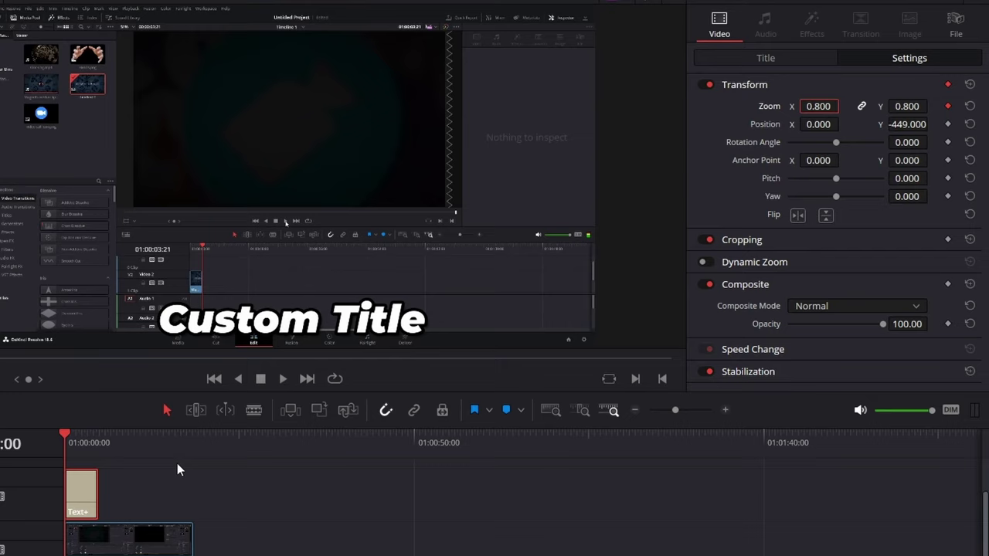
key("space")
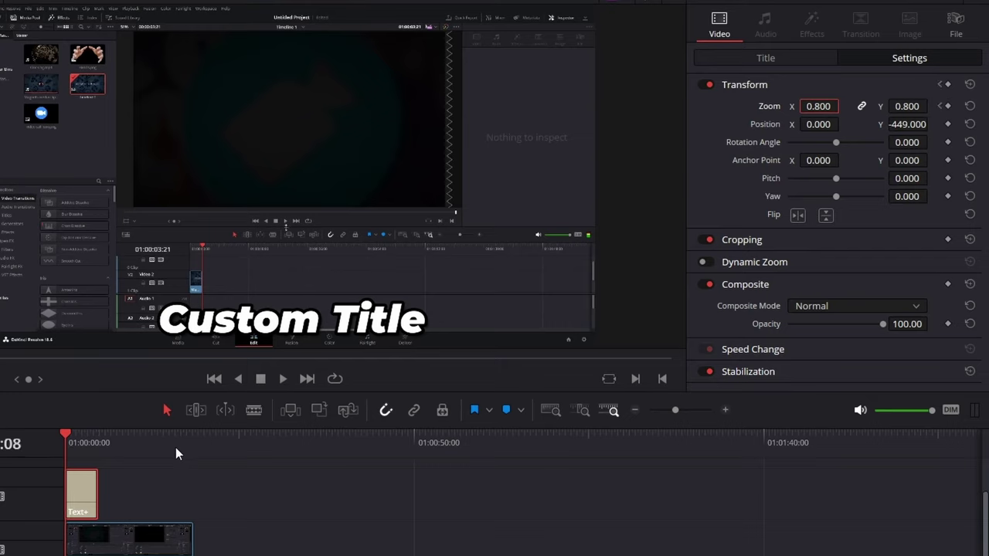
left_click(818, 103)
type("1.1")
key("Return")
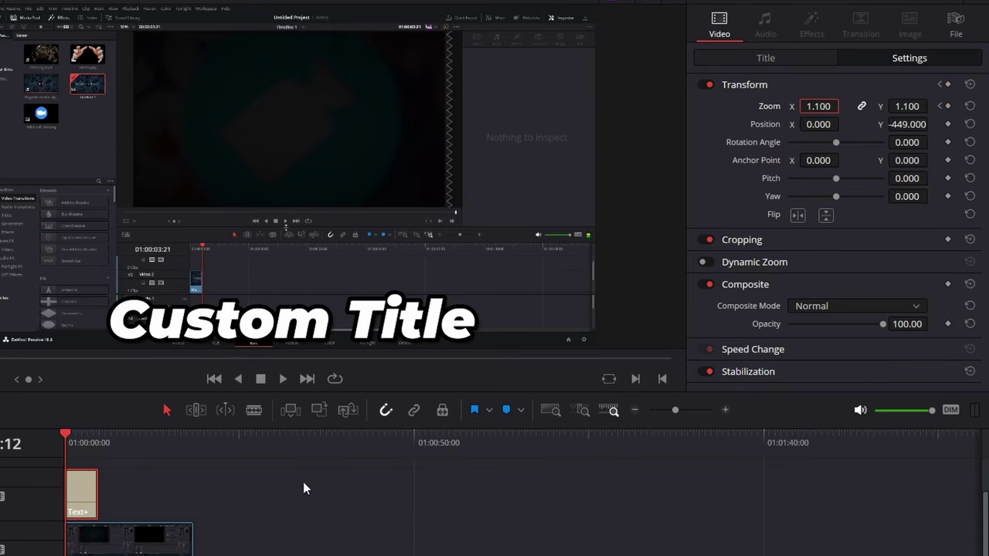
double_click(823, 107)
type("1")
key("Return")
Play back the pop-in zoom animation, stepping between its keyframes to check it
left_click(280, 380)
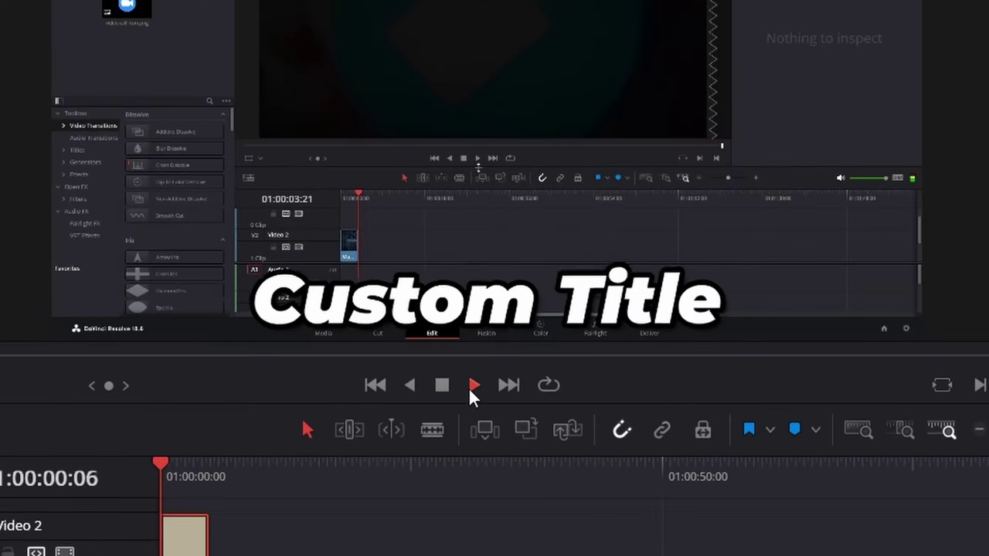
left_click(442, 385)
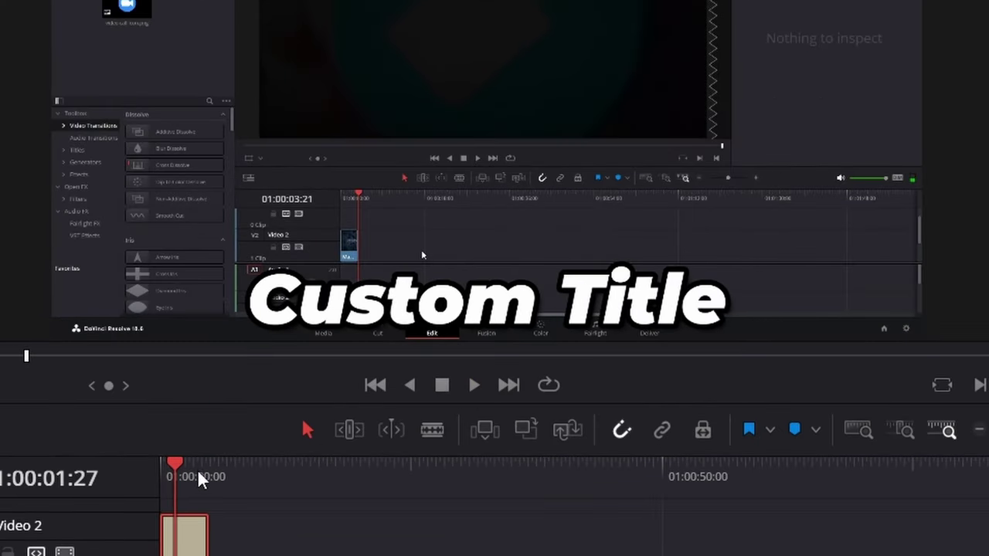
key("Home")
left_click(473, 385)
left_click(442, 385)
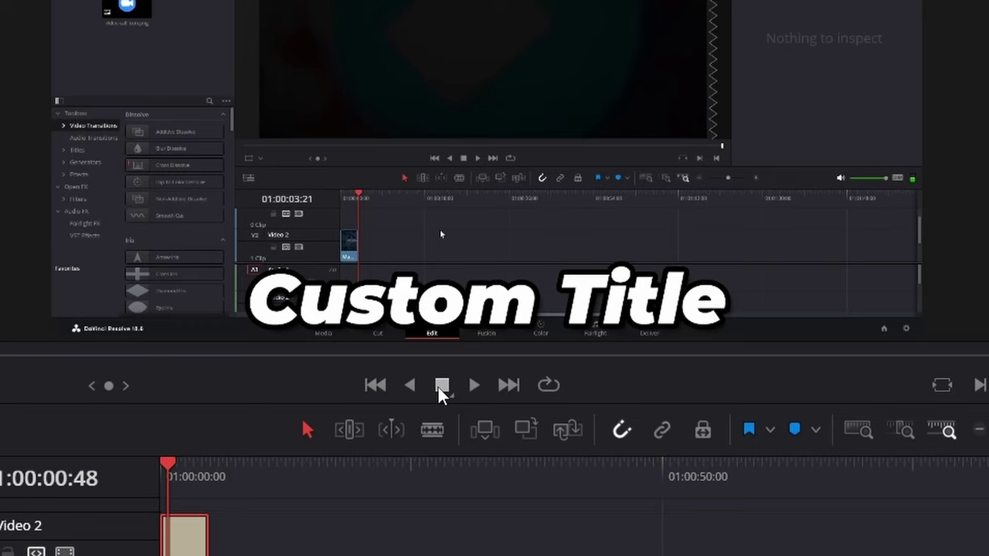
key("Home")
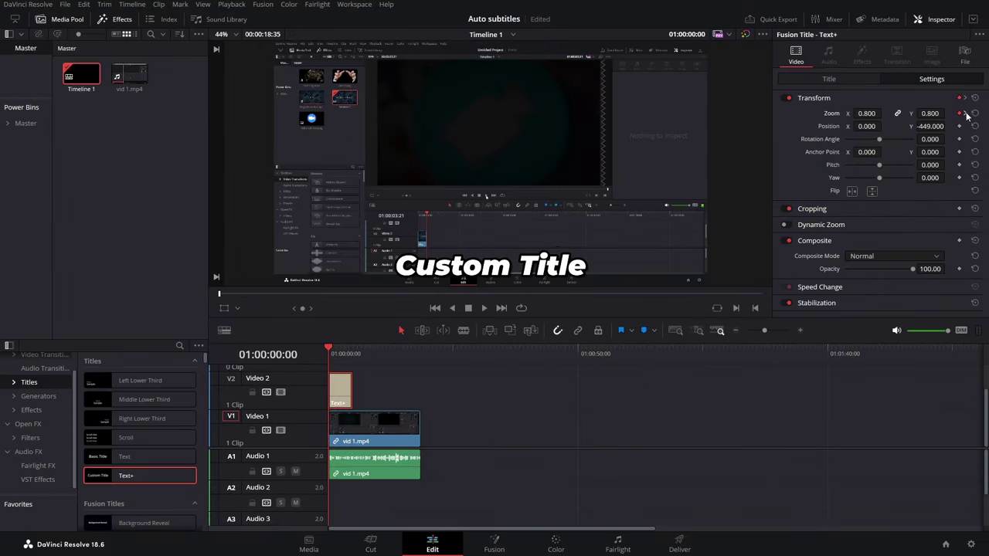
left_click(965, 115)
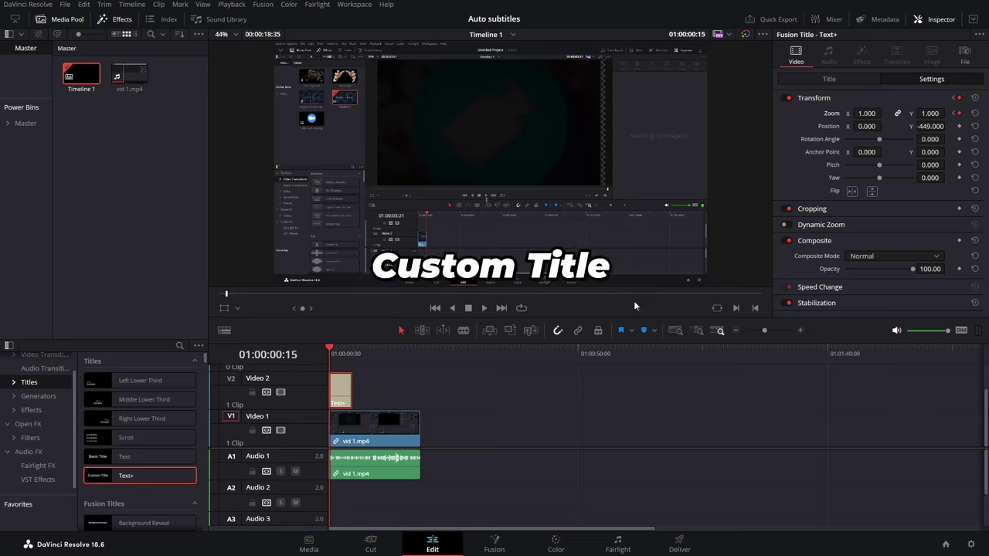
left_click(330, 355)
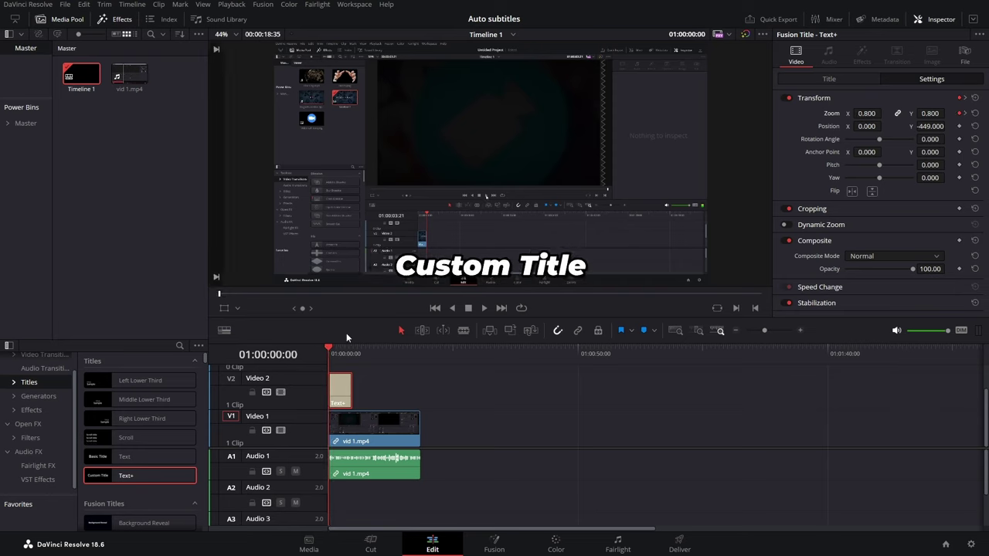
left_click(484, 308)
left_click(467, 307)
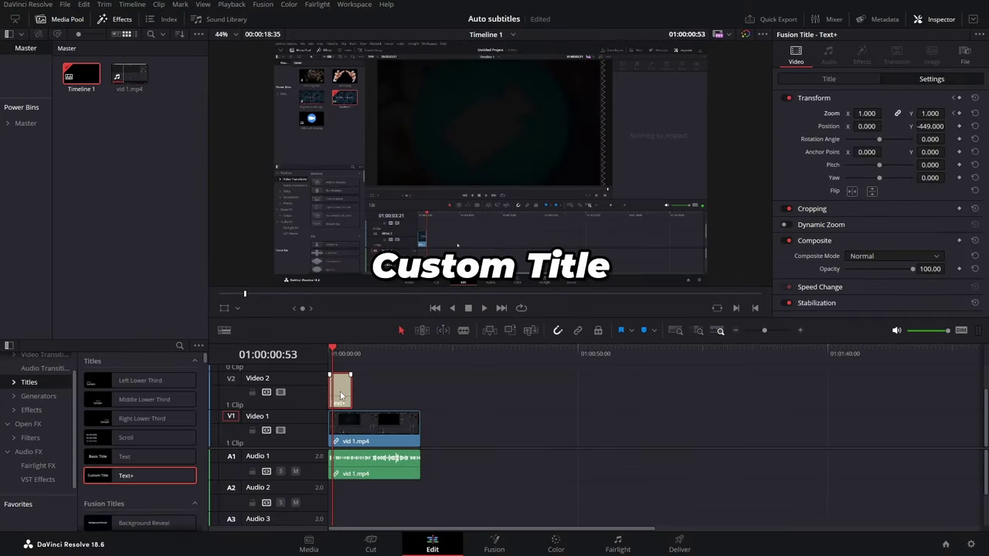
Save the animated Text+ title into the Media Pool and delete it from Video 2
left_click_drag(340, 396, 113, 182)
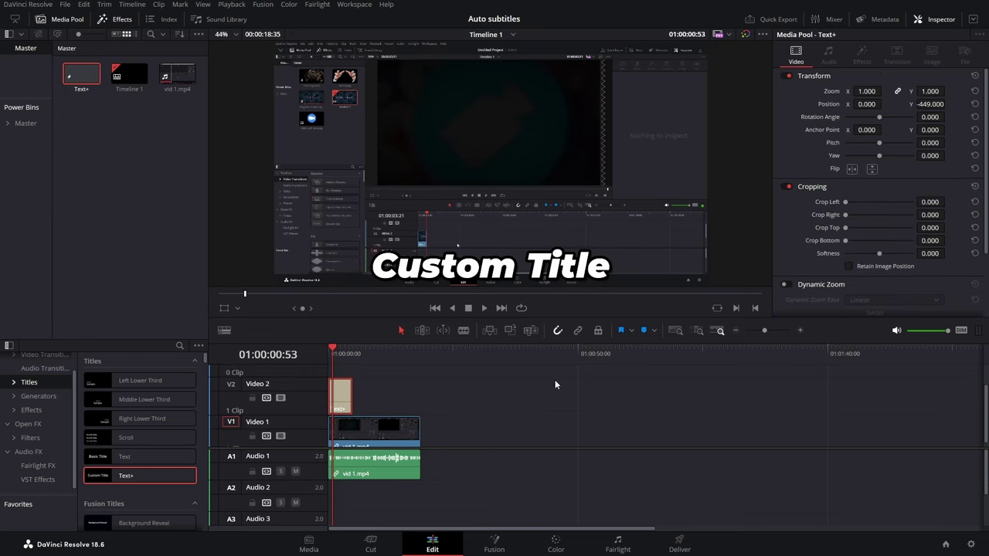
double_click(81, 75)
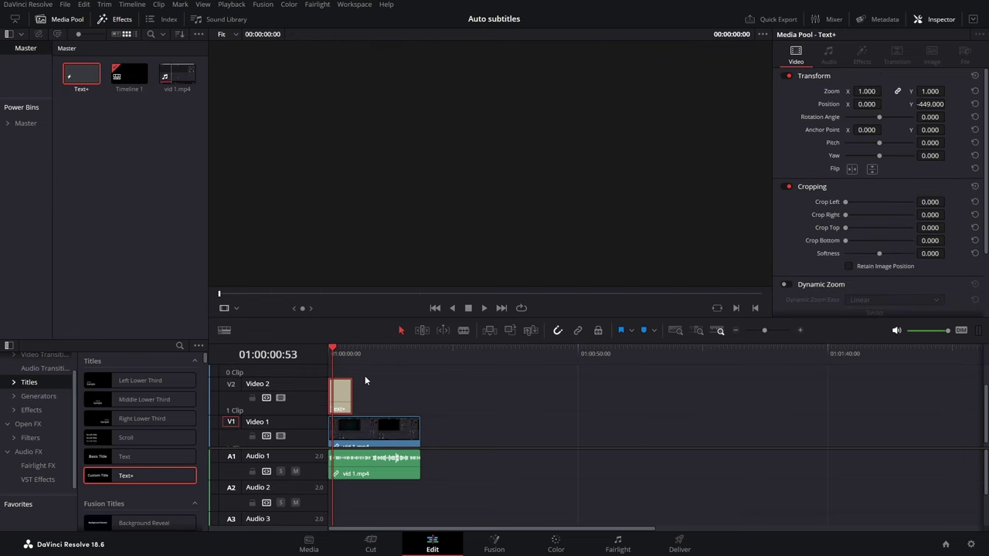
left_click(350, 393)
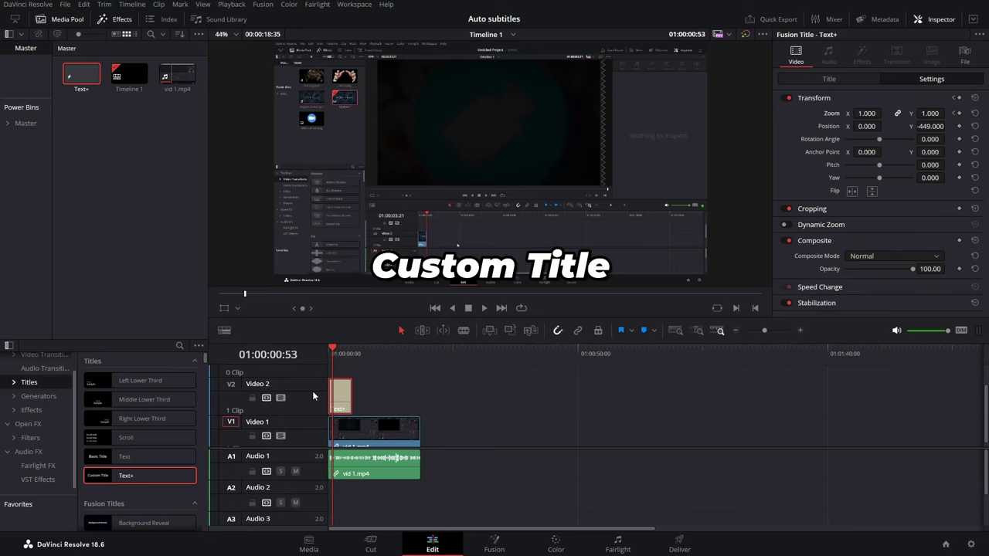
key("Delete")
key("Home")
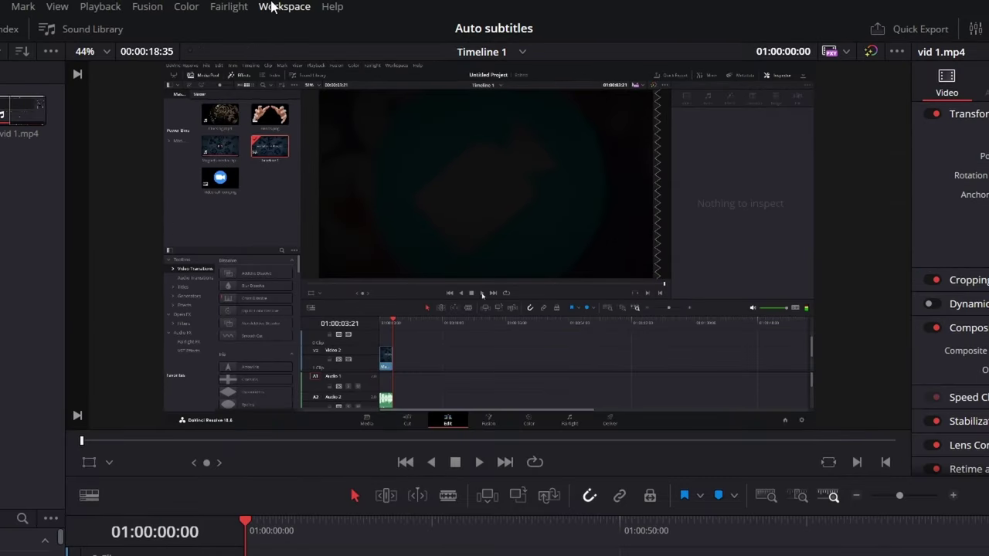
Launch AutoSubs from Workspace > Scripts, shift its window aside, and select the Text+ template
left_click(353, 4)
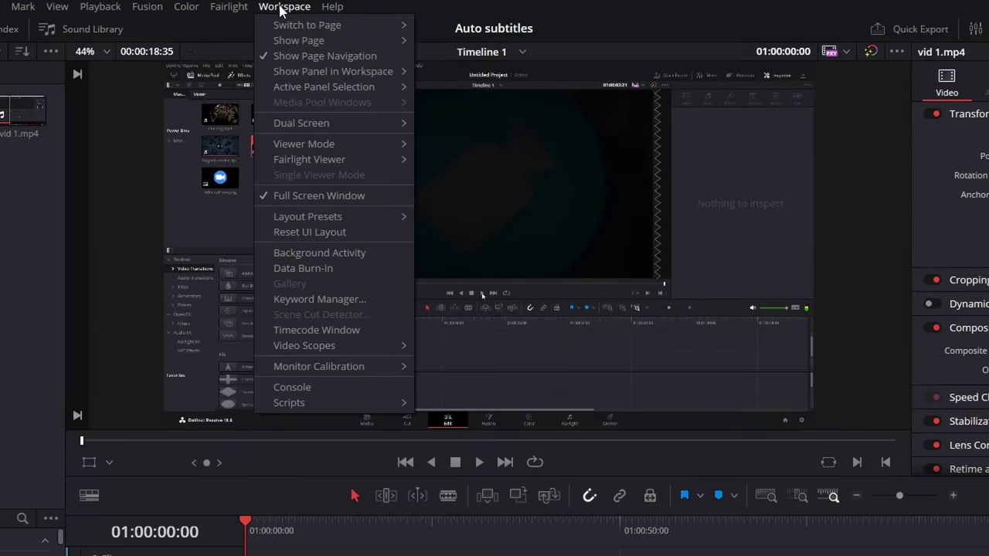
mouse_move(337, 400)
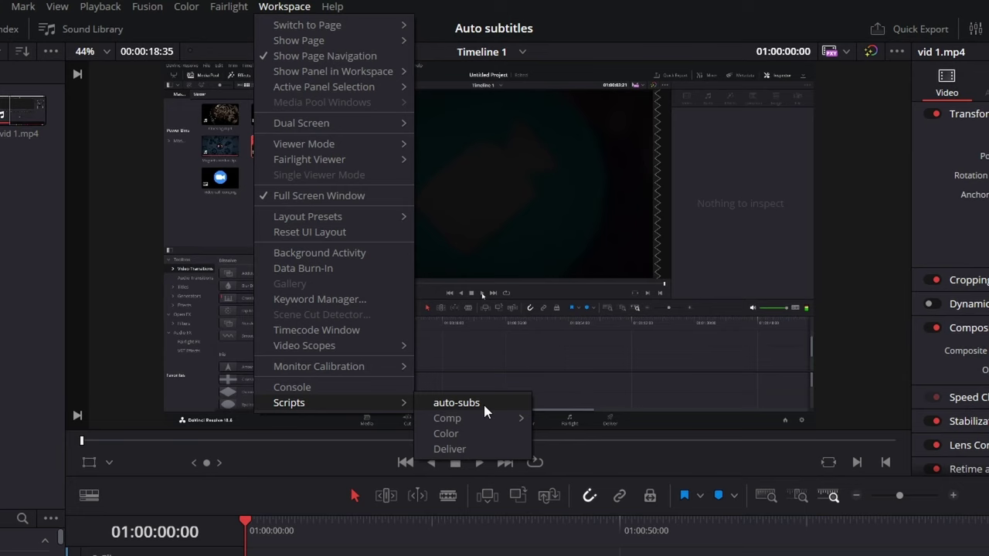
left_click(487, 400)
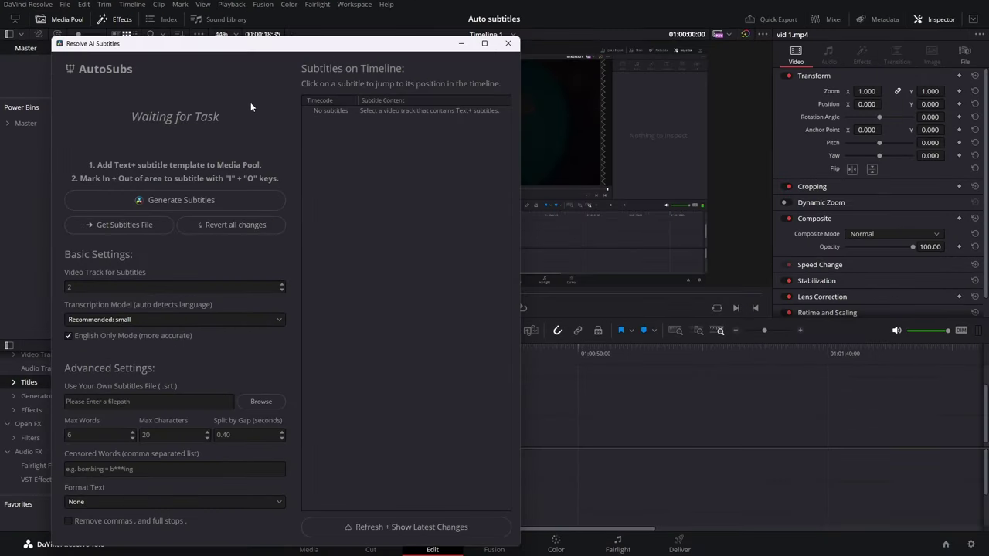
left_click_drag(189, 43, 541, 38)
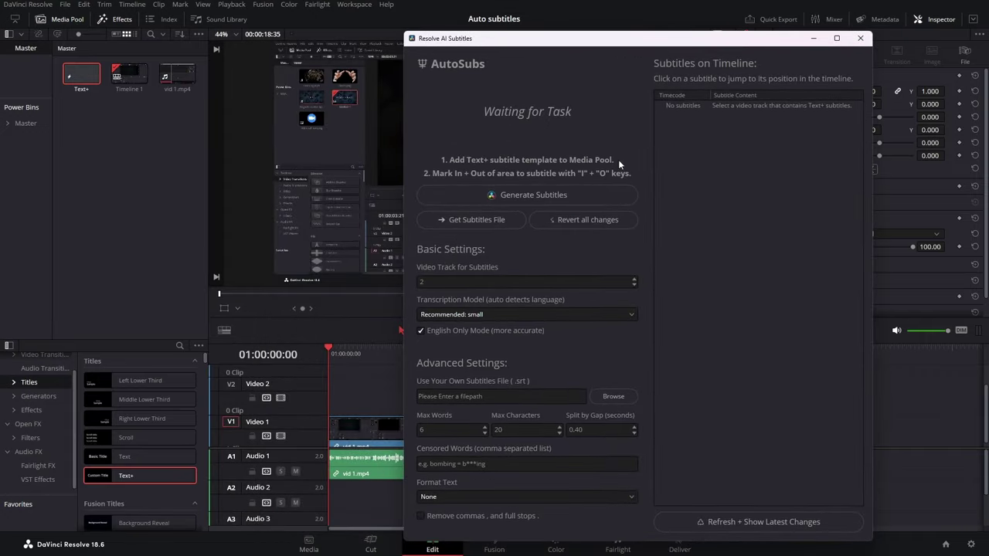
left_click(83, 80)
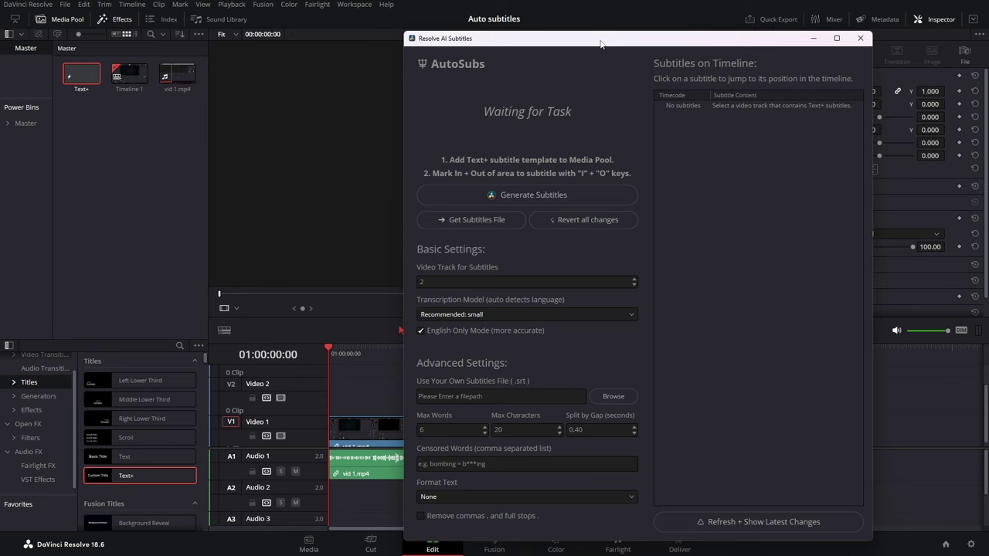
Move the AutoSubs window aside and put the playhead at the clip end, 01:00:18:35
left_click_drag(600, 43, 731, 44)
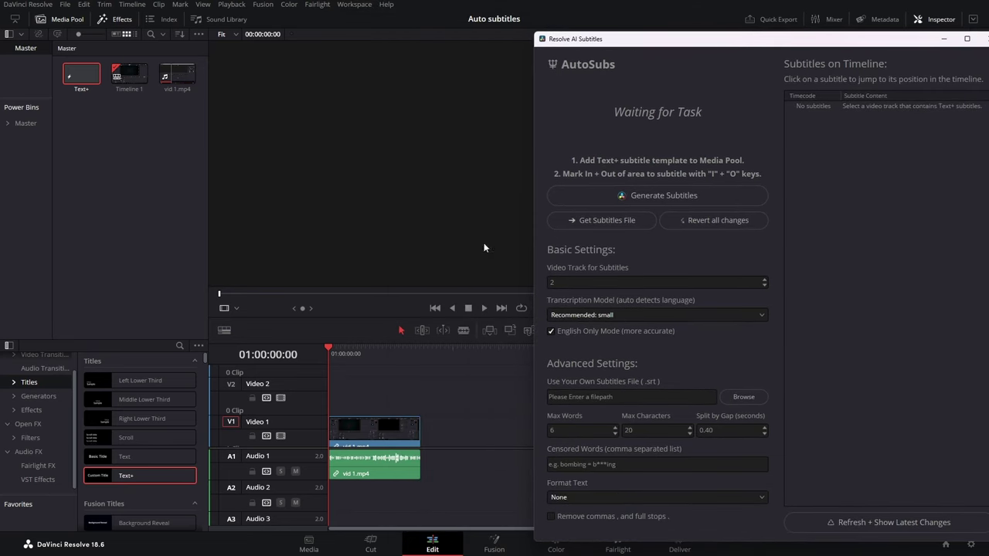
left_click(329, 351)
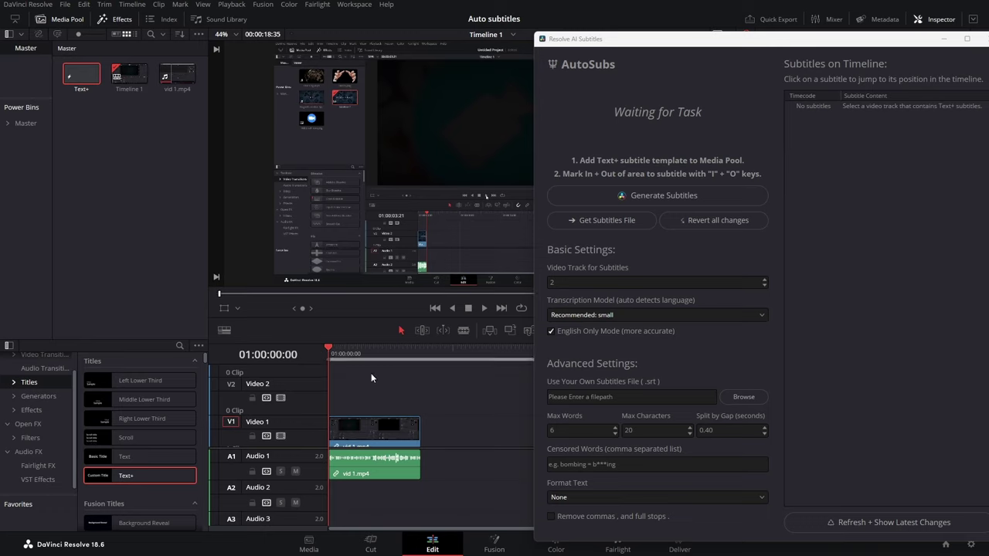
left_click_drag(333, 351, 419, 369)
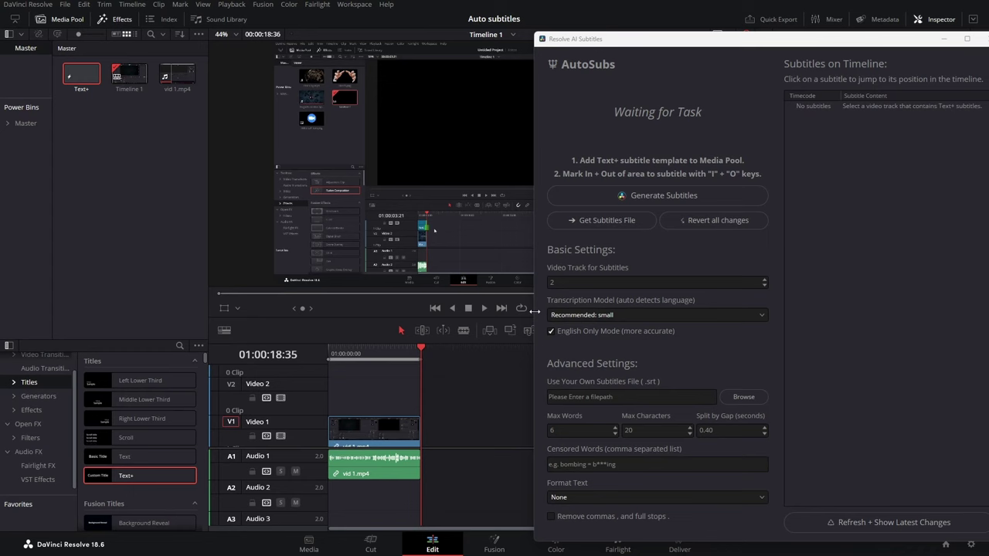
left_click_drag(733, 44, 693, 32)
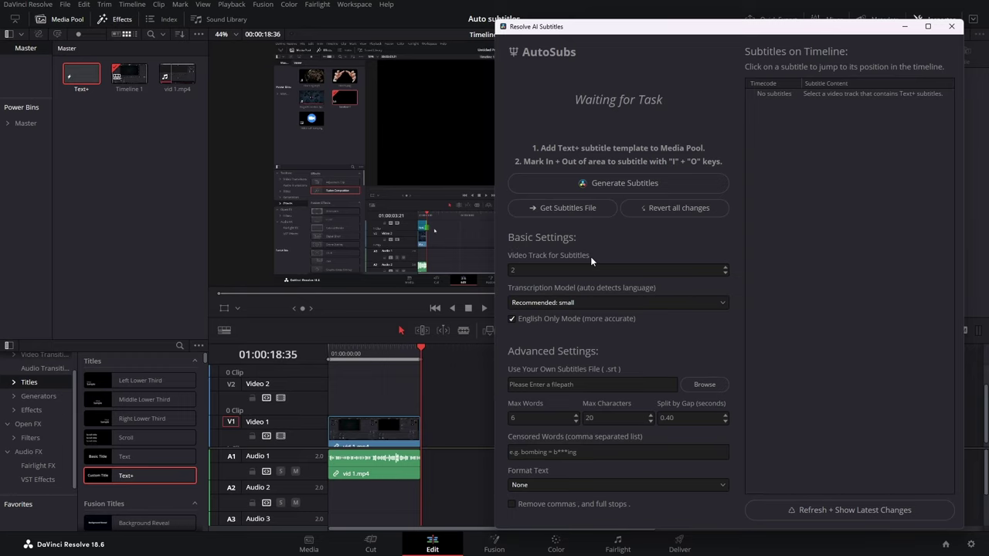
left_click_drag(399, 340, 394, 178)
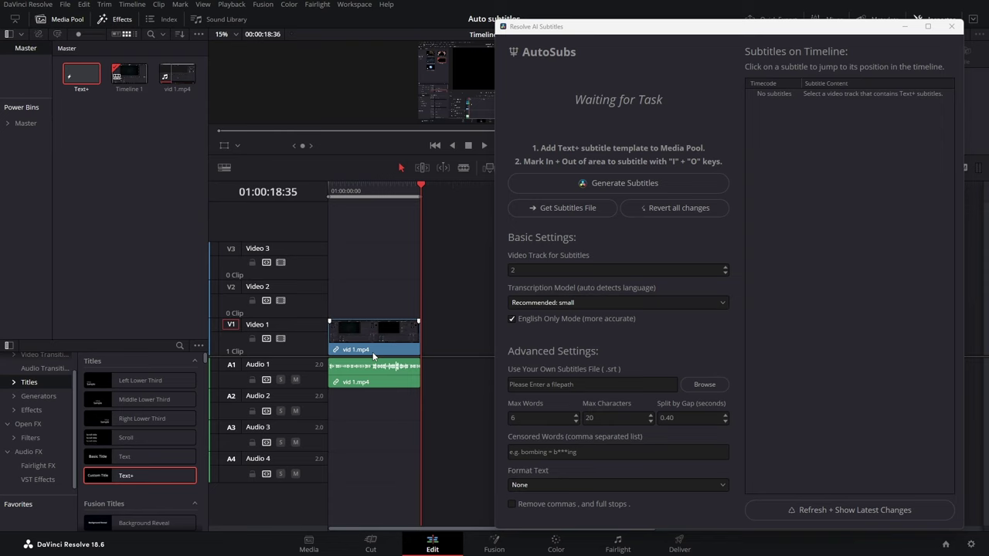
left_click_drag(371, 355, 371, 431)
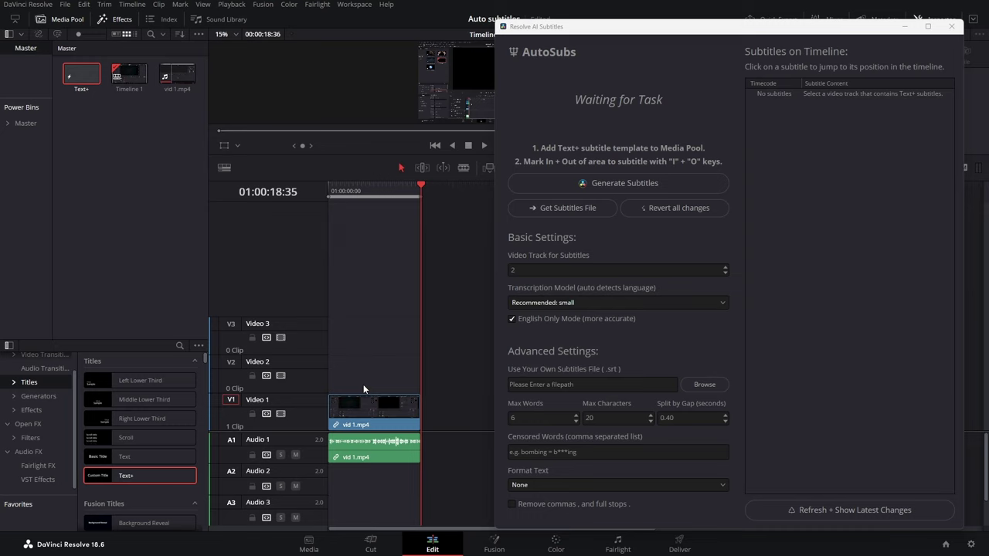
left_click(571, 269)
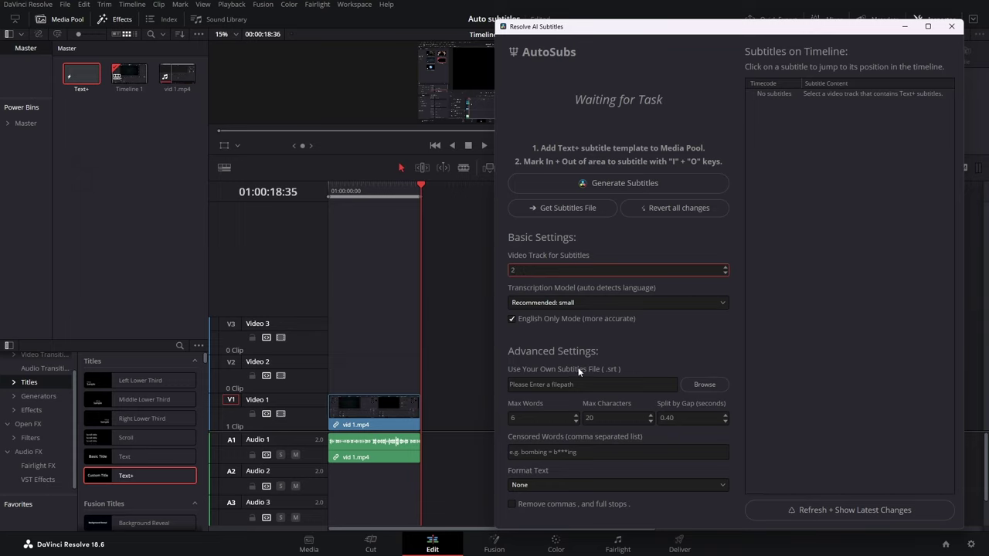
Keep the small transcription model and set Max Words per subtitle to 2
left_click(648, 303)
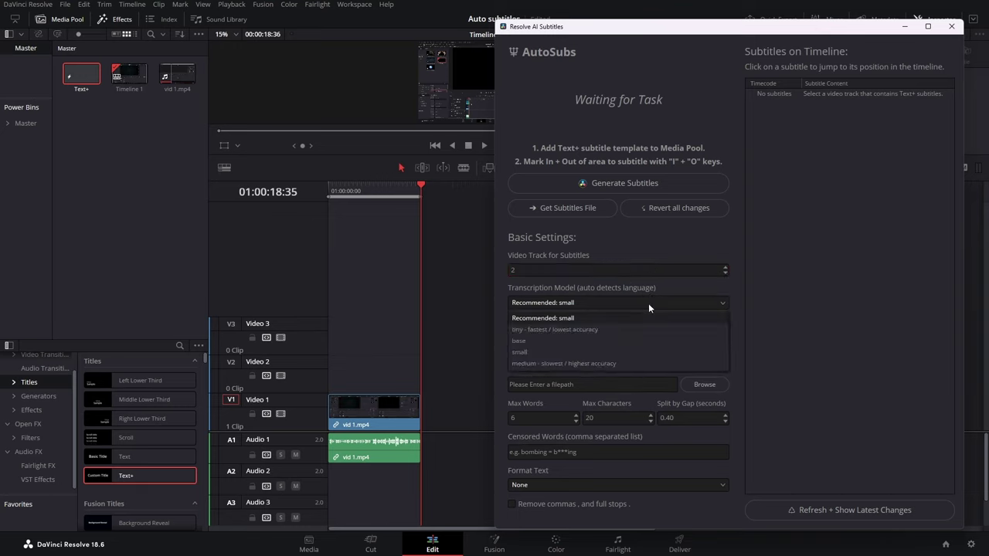
left_click(648, 302)
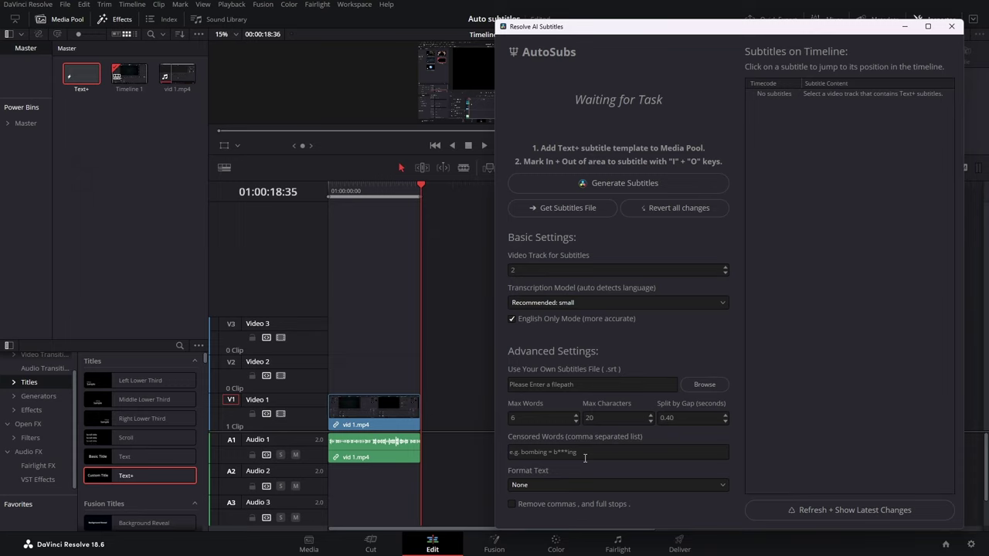
double_click(528, 417)
type("2")
left_click_drag(631, 34, 144, 22)
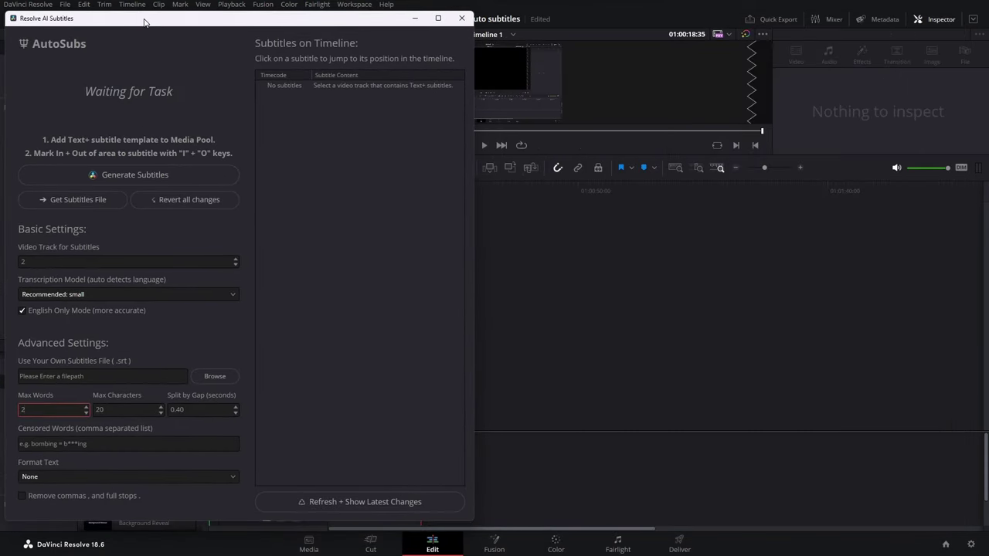
Run AutoSubs to add 34 two-word subtitle clips, starting with "Okay,", onto Video 2
left_click(137, 174)
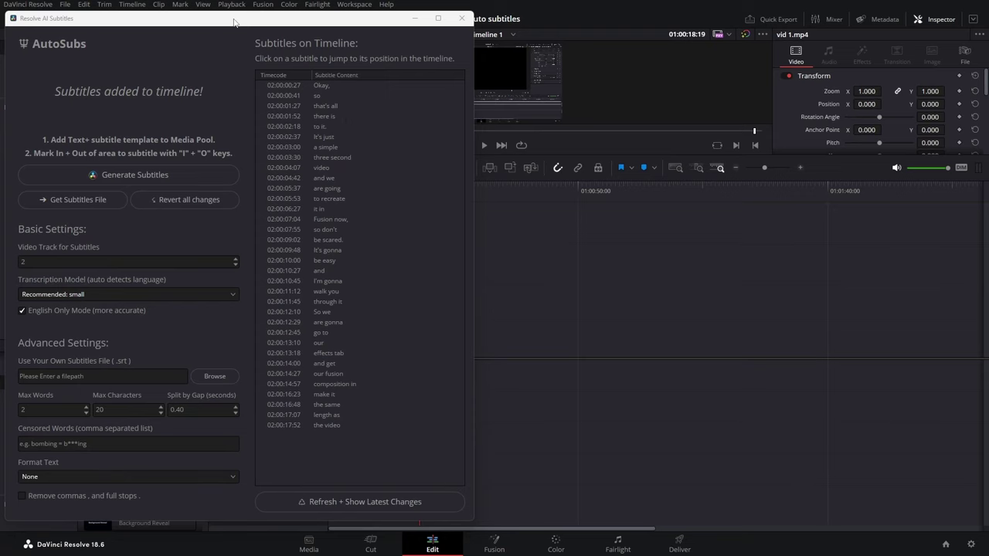
left_click_drag(234, 22, 866, 93)
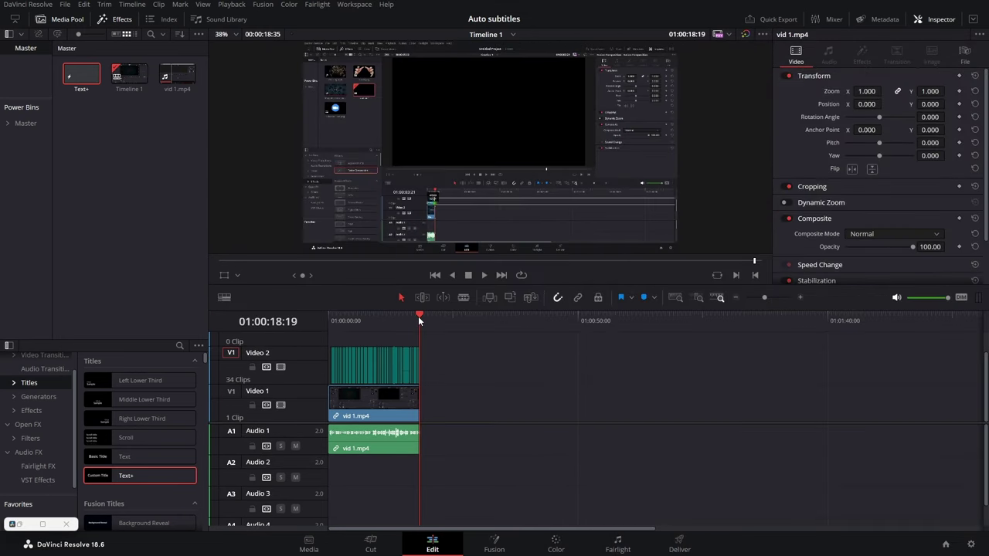
Play Timeline 1 from its start through the end of the clip to review the captions
left_click_drag(418, 316, 303, 328)
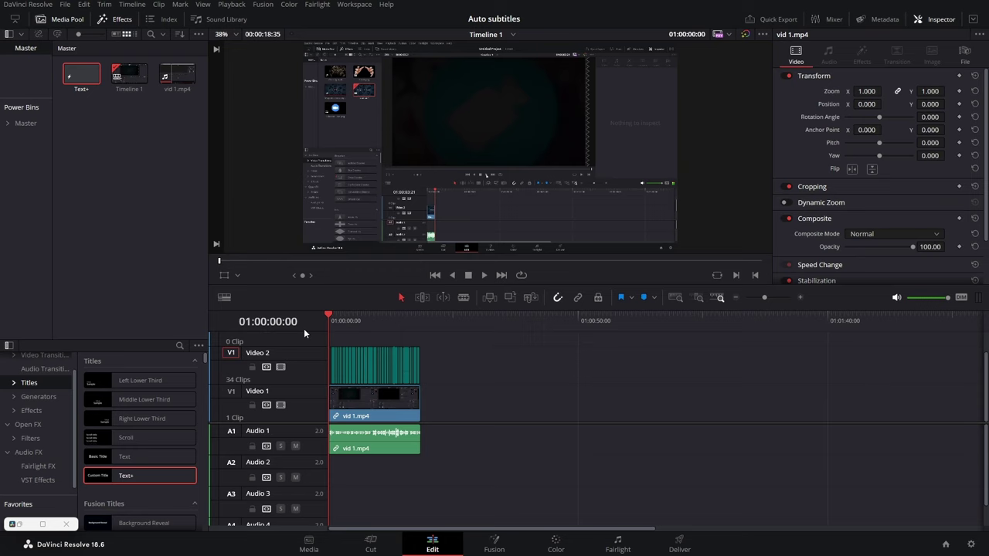
left_click(484, 275)
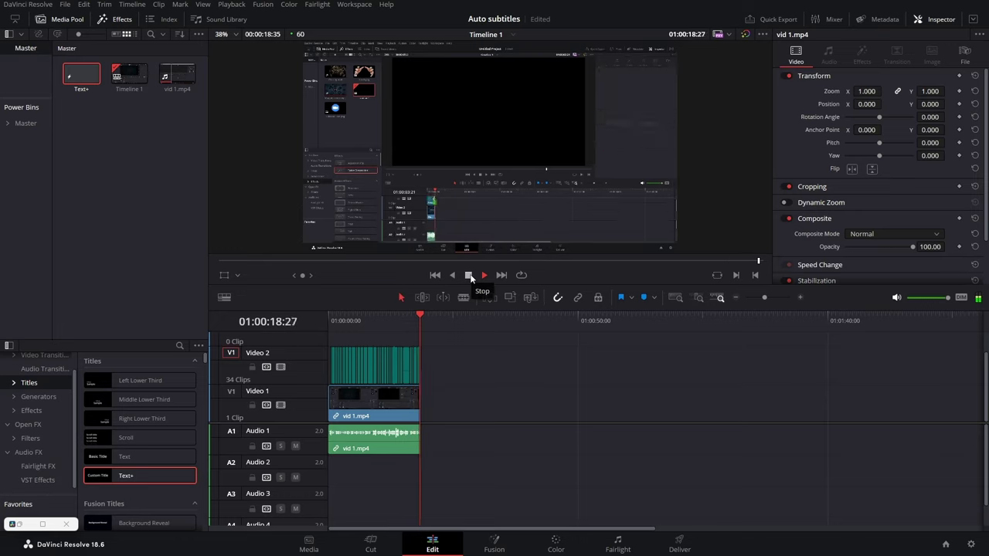
left_click(470, 276)
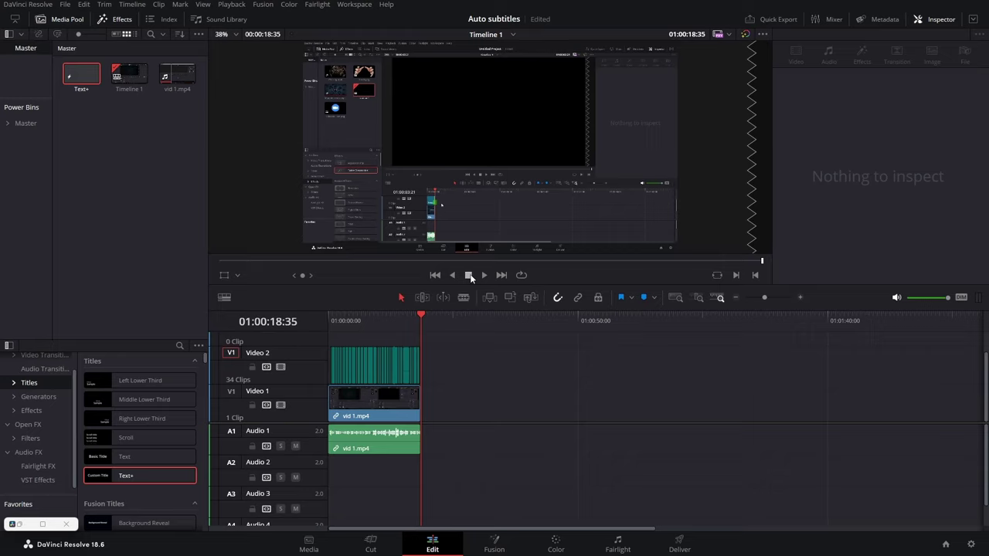
Create a new power bin named Text+ under Master
left_click(80, 78)
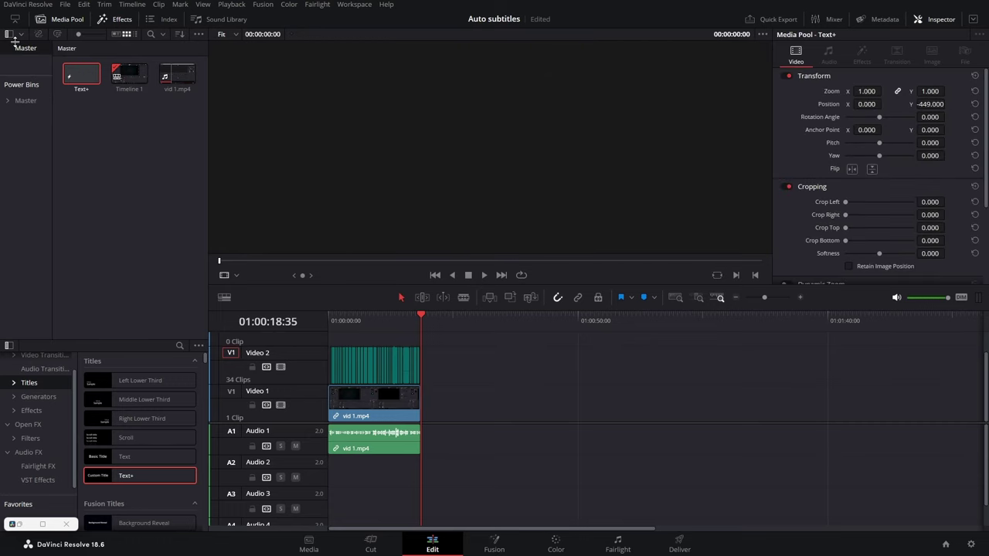
left_click(7, 101)
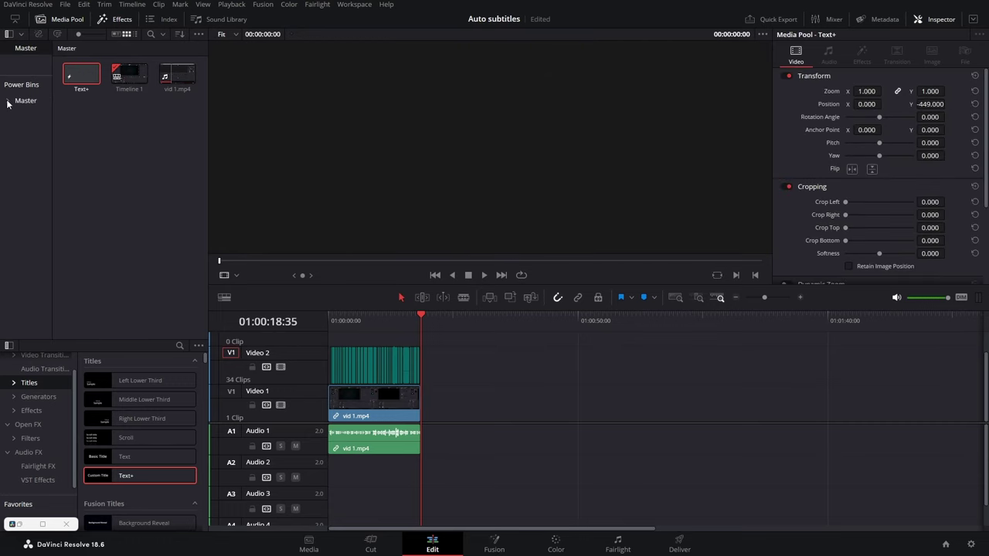
right_click(25, 193)
left_click(50, 198)
type("Text")
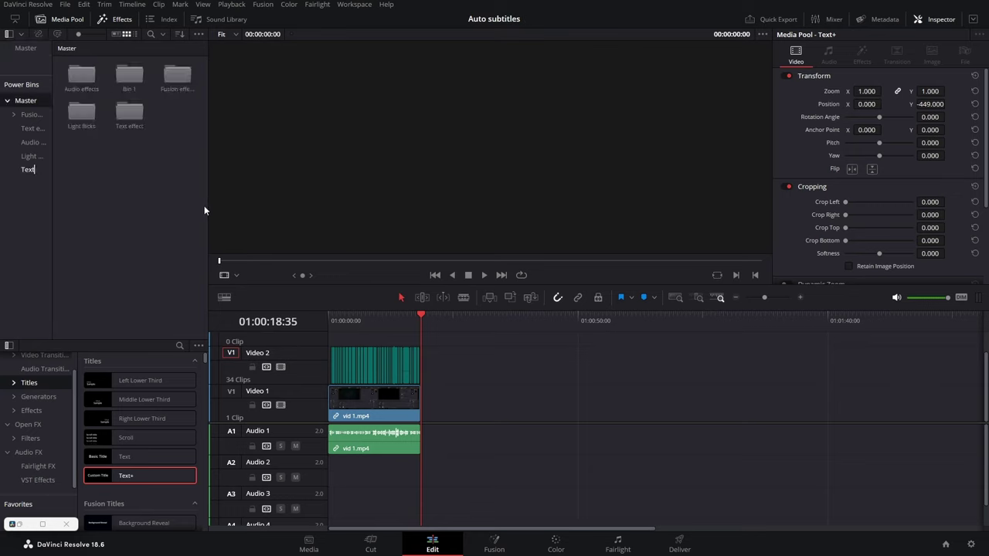
type("+")
key("Return")
Save the Text+ template clip from the Media Pool into the Text+ power bin
left_click(29, 171)
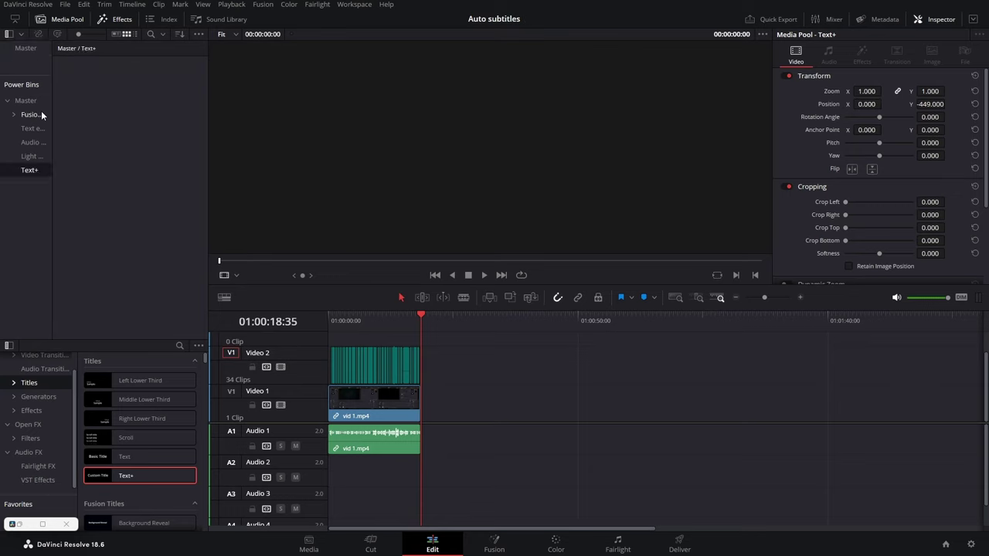
left_click(30, 51)
left_click(87, 79)
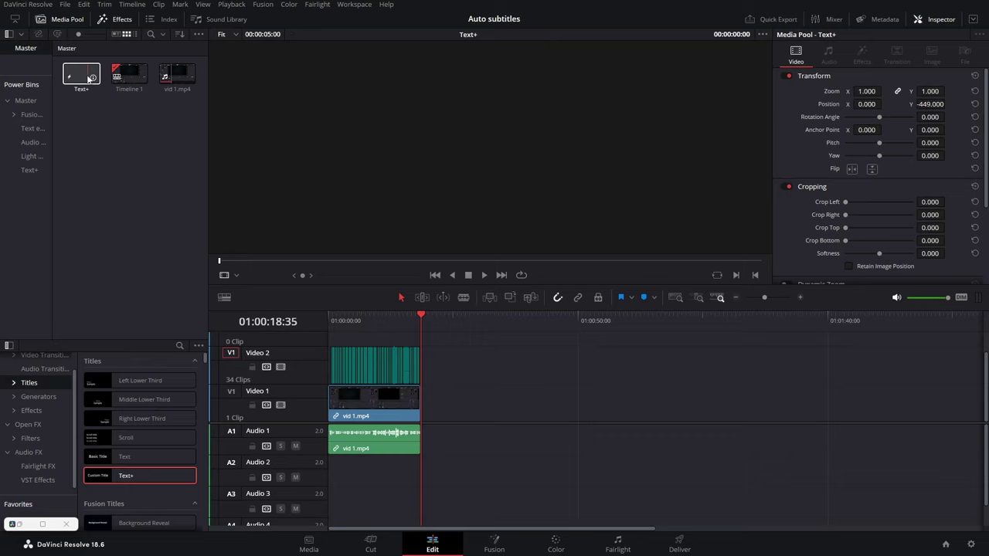
left_click_drag(87, 79, 29, 176)
left_click(29, 175)
left_click(78, 85)
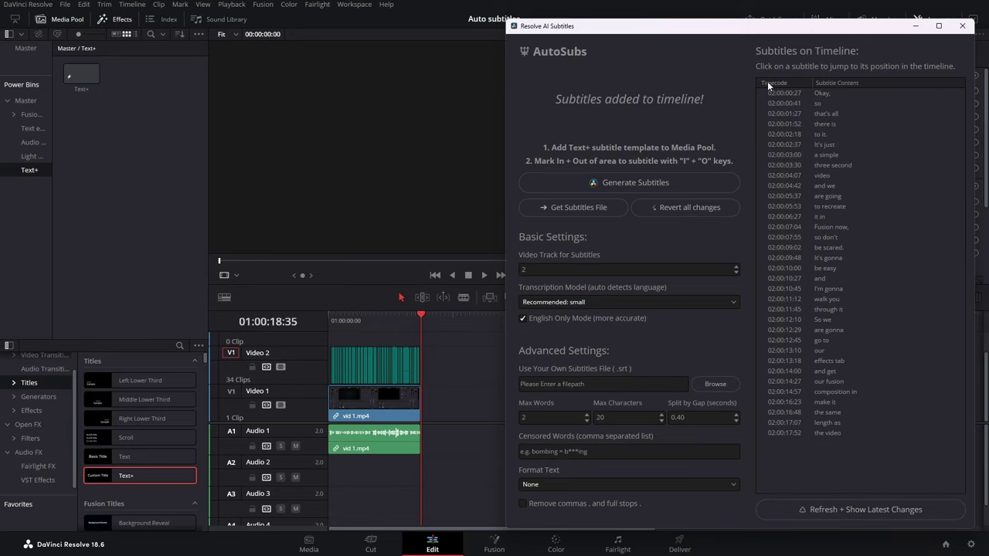
left_click(483, 386)
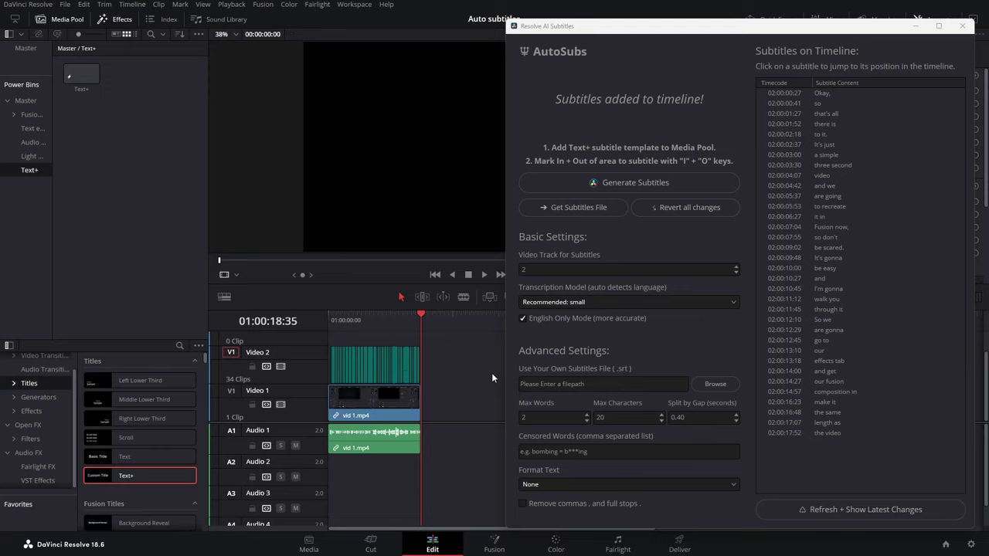